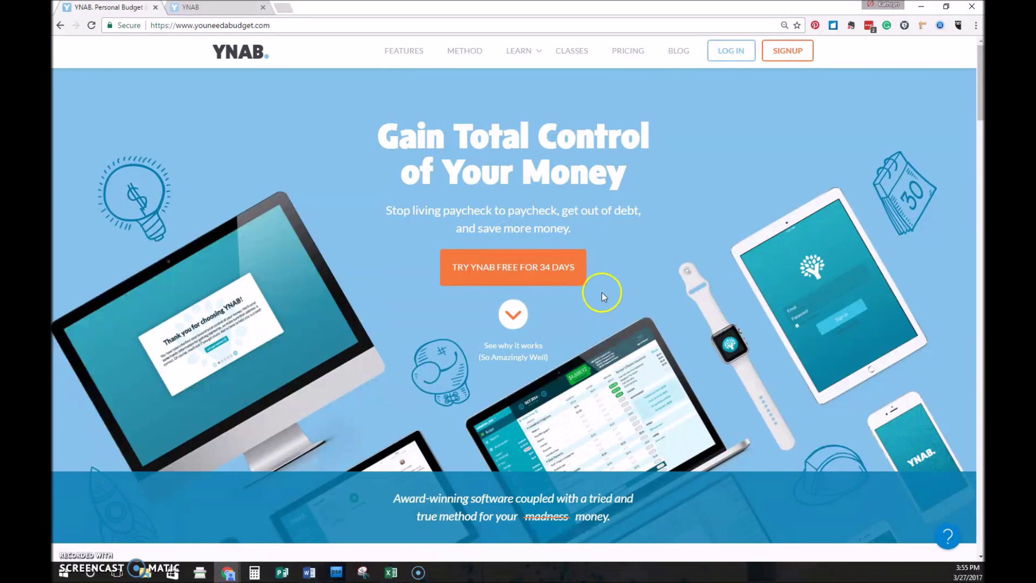
# Start the YNAB free trial, dismiss the sign-up offer, log in, and close the extra tab
pyautogui.click(551, 273)
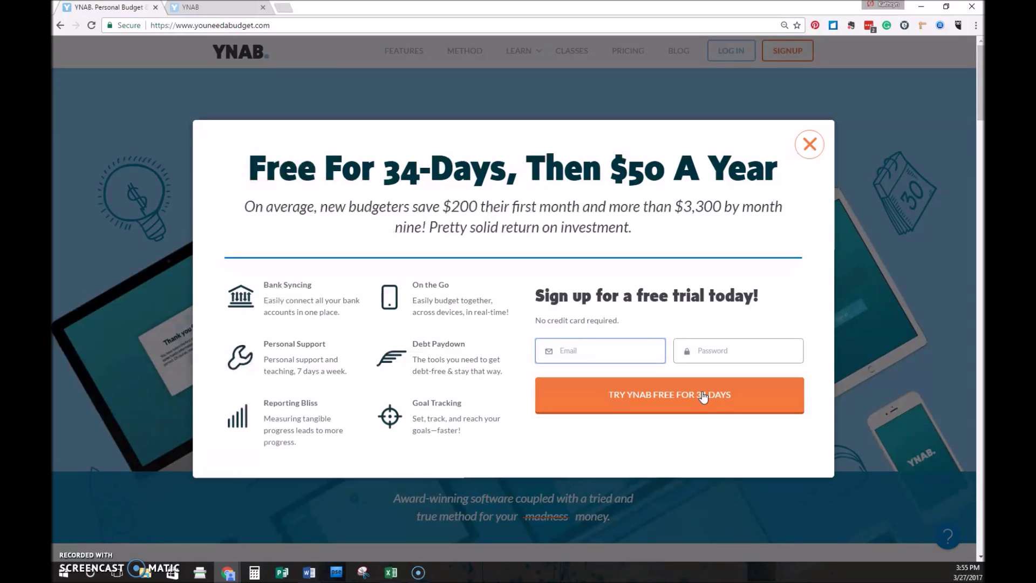
pyautogui.click(809, 144)
pyautogui.click(420, 272)
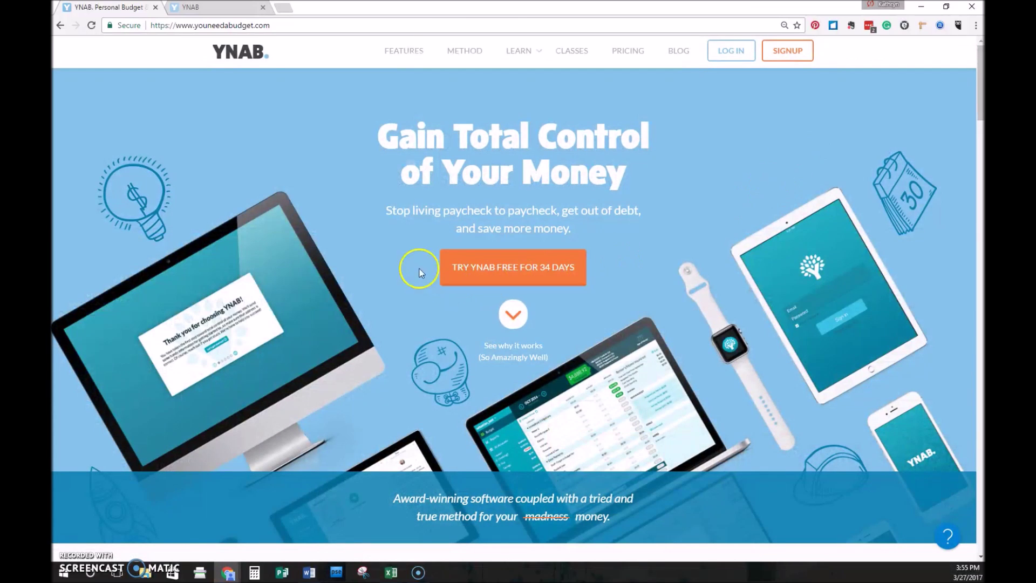
pyautogui.click(741, 54)
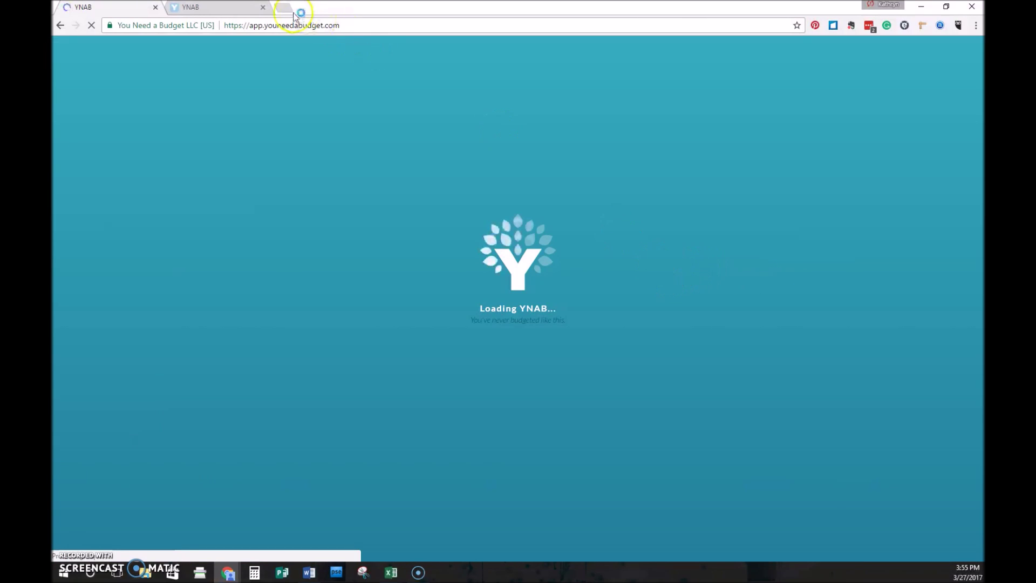
pyautogui.click(156, 7)
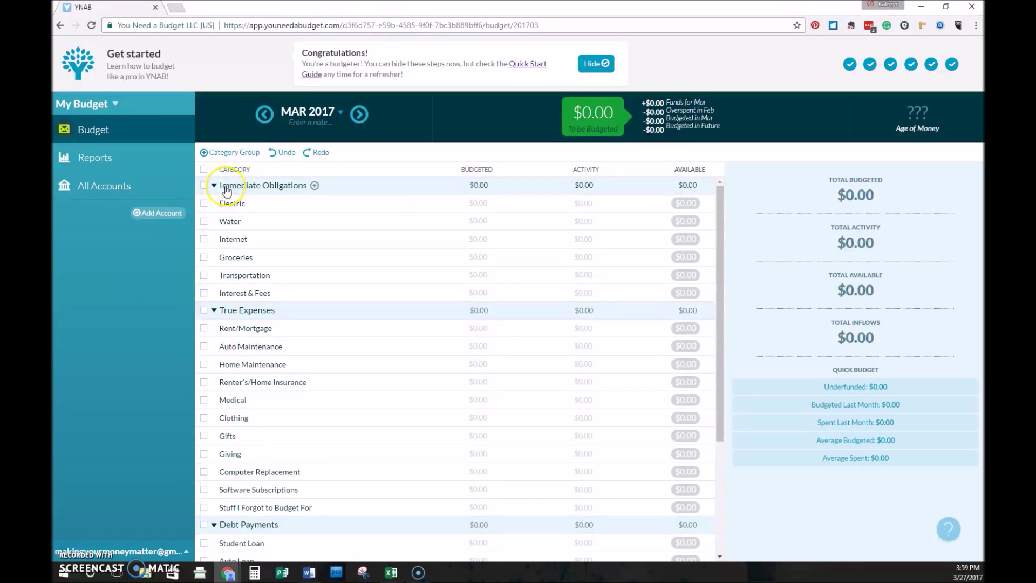
# Move the Immediate Obligations group below Quality of Life Goals
pyautogui.click(223, 294)
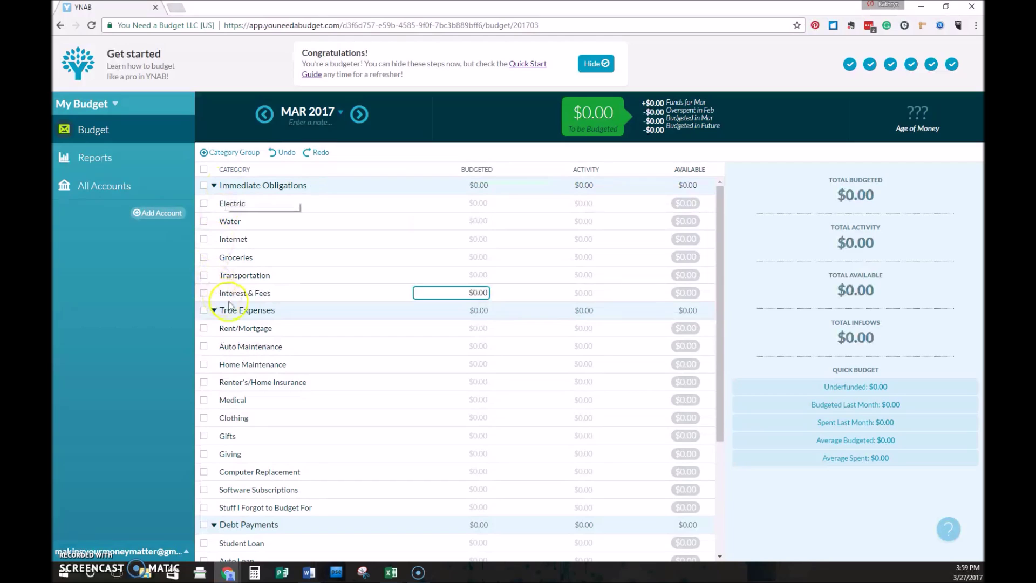
pyautogui.click(224, 310)
pyautogui.click(254, 209)
pyautogui.click(260, 257)
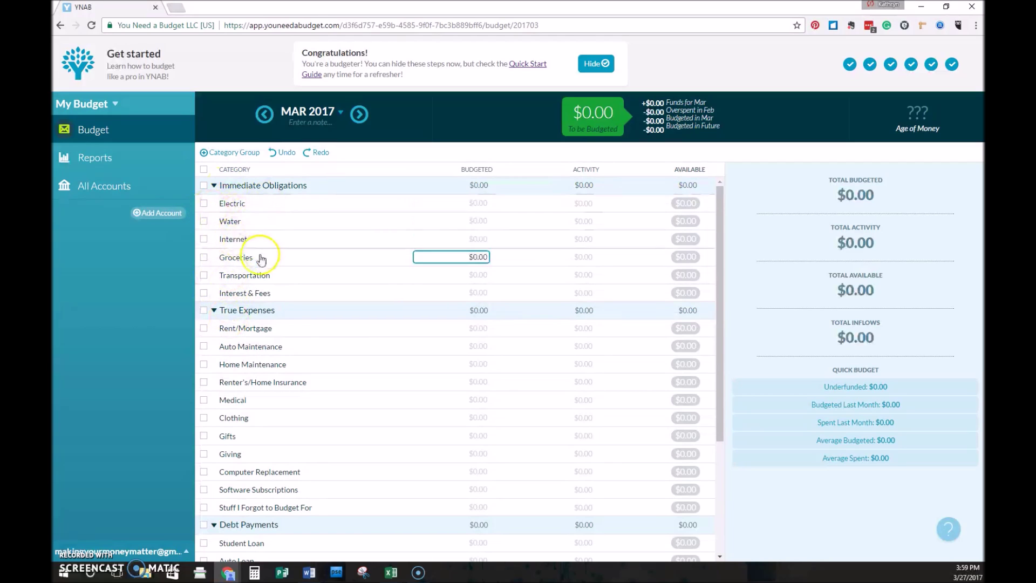
pyautogui.click(258, 294)
pyautogui.click(224, 205)
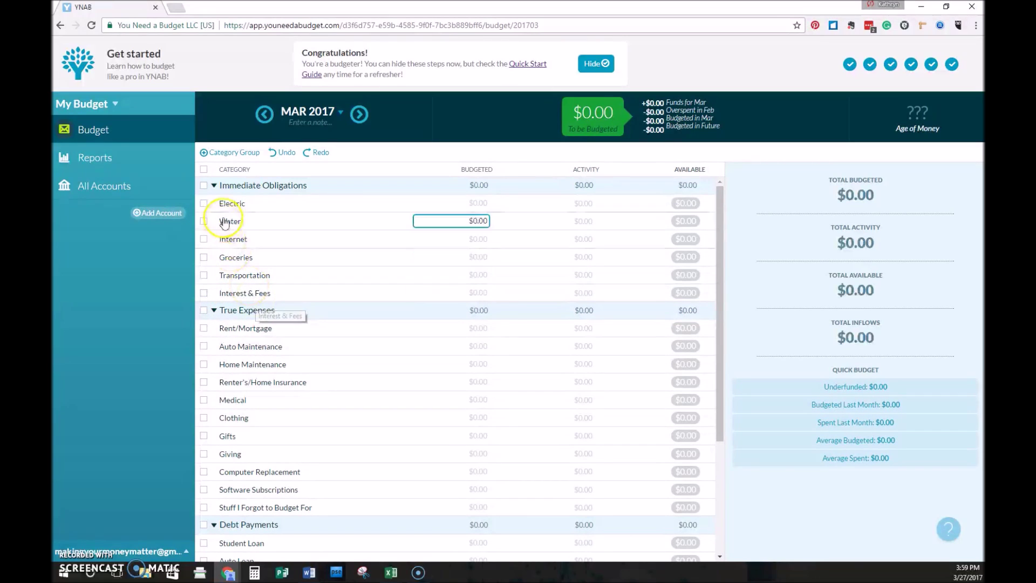
pyautogui.moveTo(230, 185); pyautogui.dragTo(243, 255)
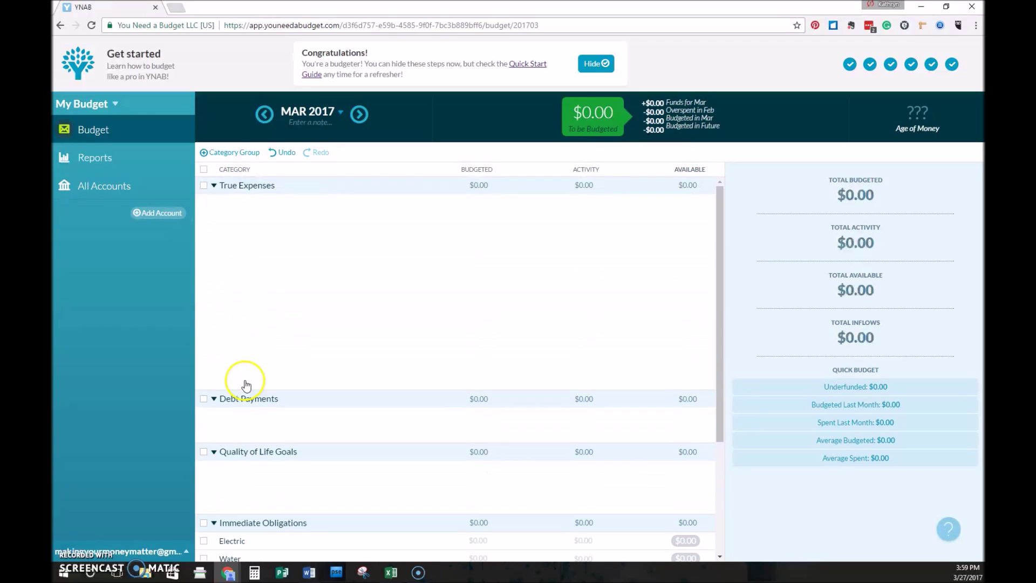
# Drag Rent/Mortgage lower and back to the top of True Expenses, then review Medical, Gifts and Clothing amounts
pyautogui.click(254, 208)
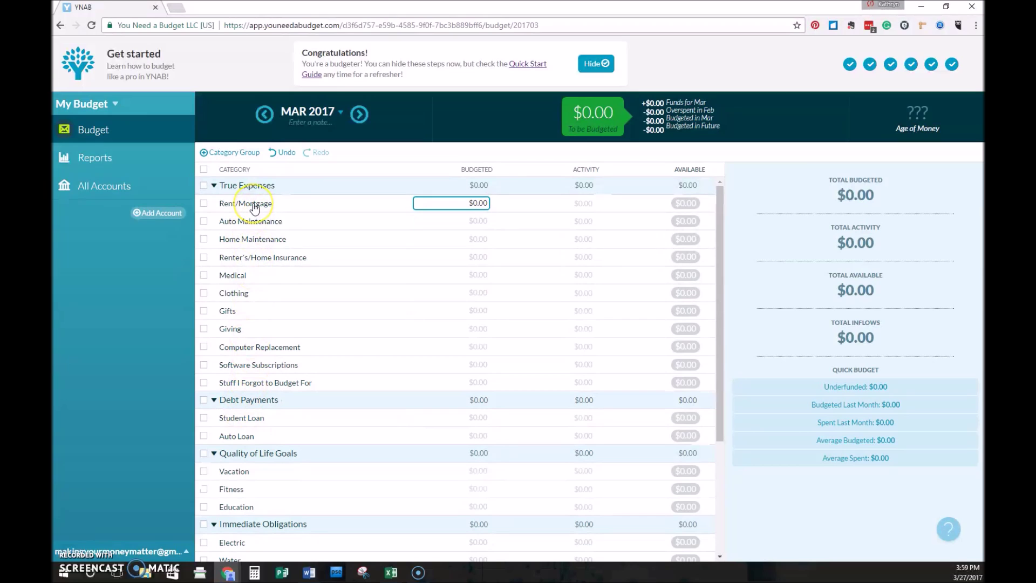
pyautogui.moveTo(254, 208); pyautogui.dragTo(259, 344)
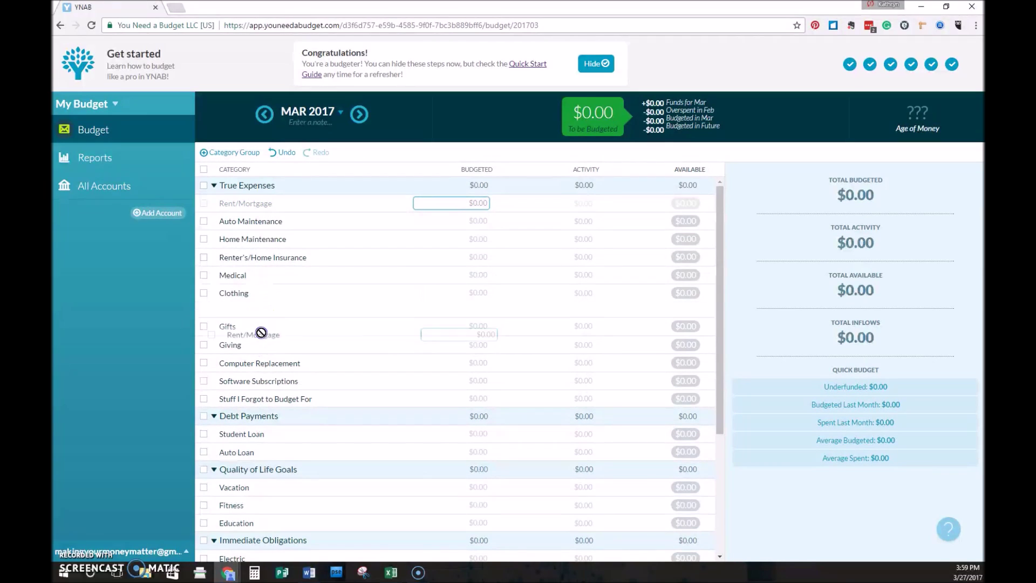
pyautogui.moveTo(261, 332); pyautogui.dragTo(250, 207)
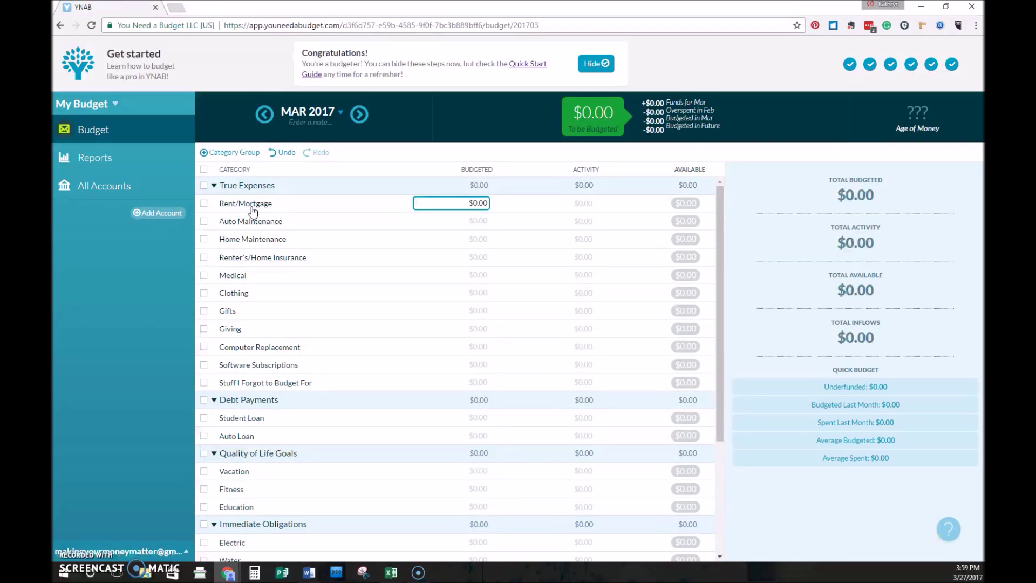
pyautogui.click(282, 283)
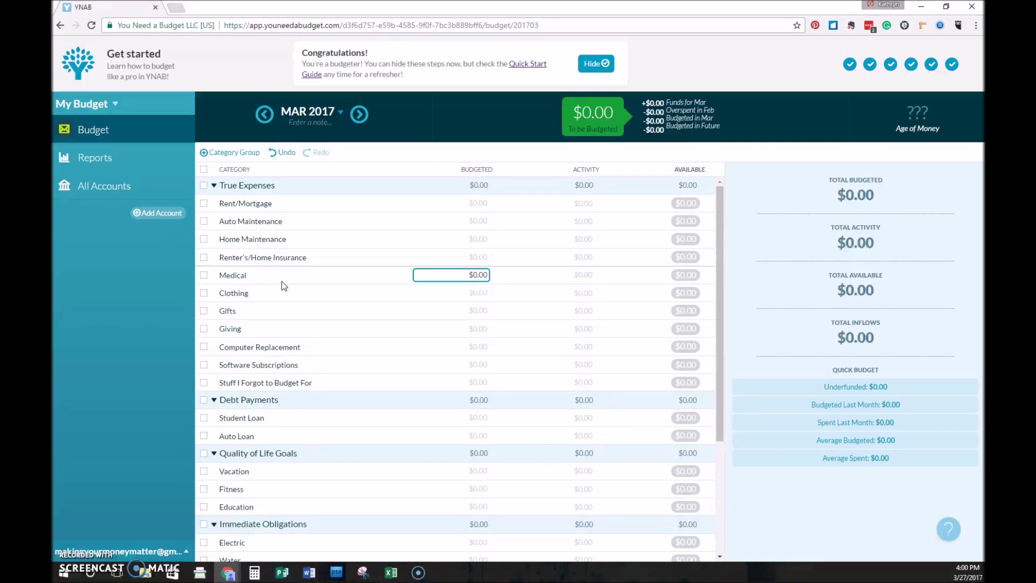
pyautogui.click(353, 310)
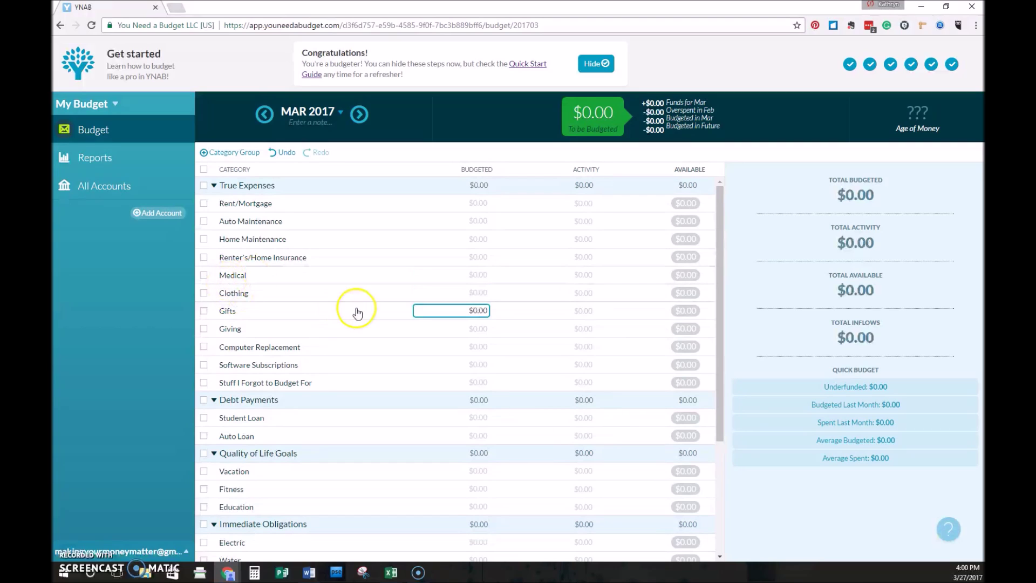
pyautogui.click(308, 294)
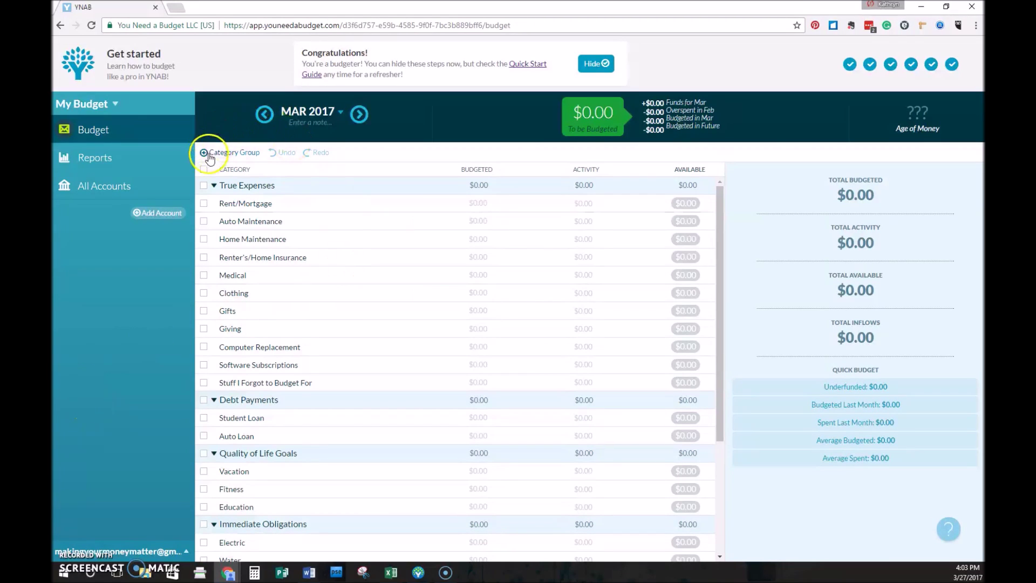
# Create a new category group named 'Saving Goals'
pyautogui.click(207, 153)
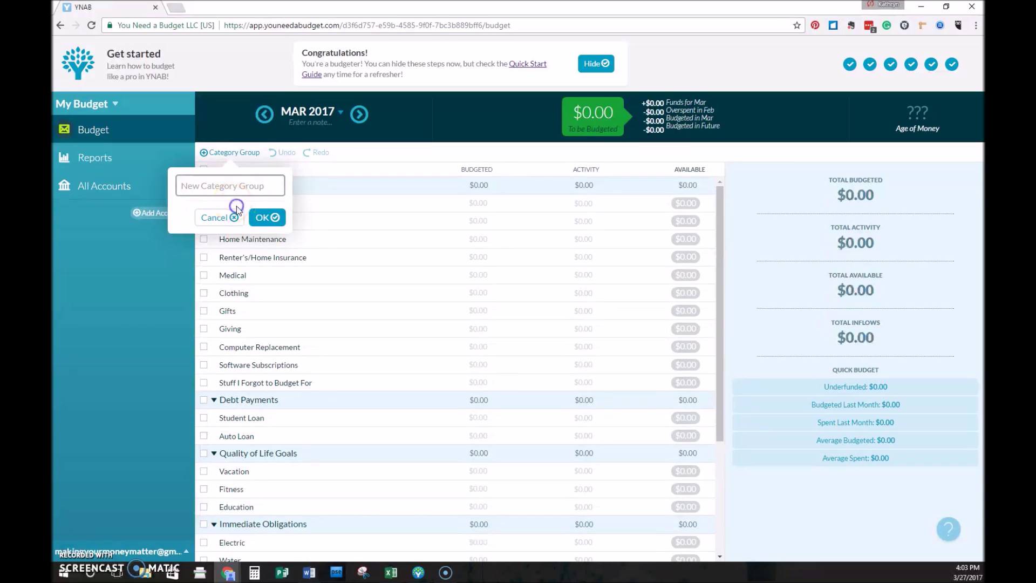
pyautogui.click(240, 185)
pyautogui.write('Saving Goals')
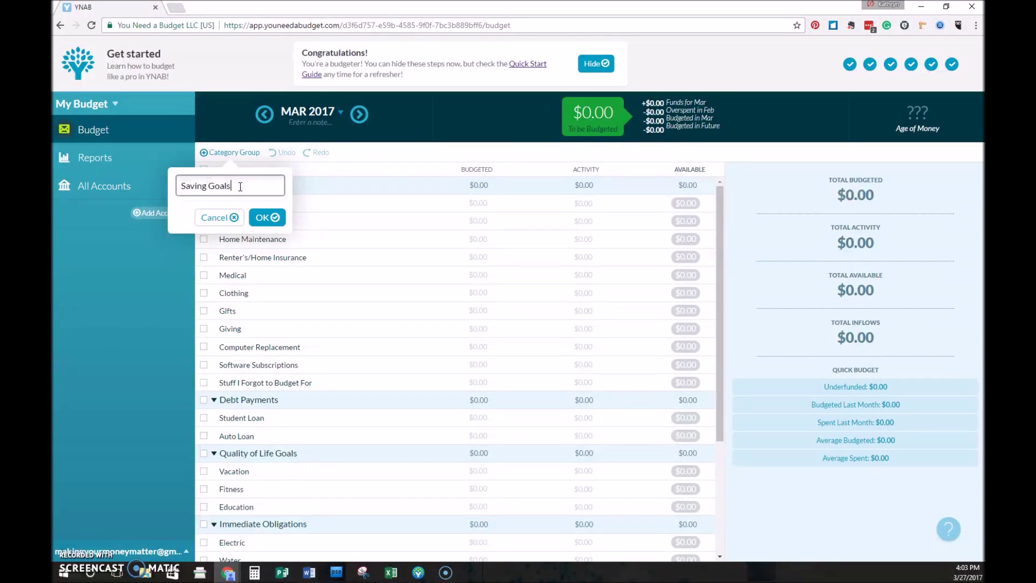
pyautogui.click(271, 218)
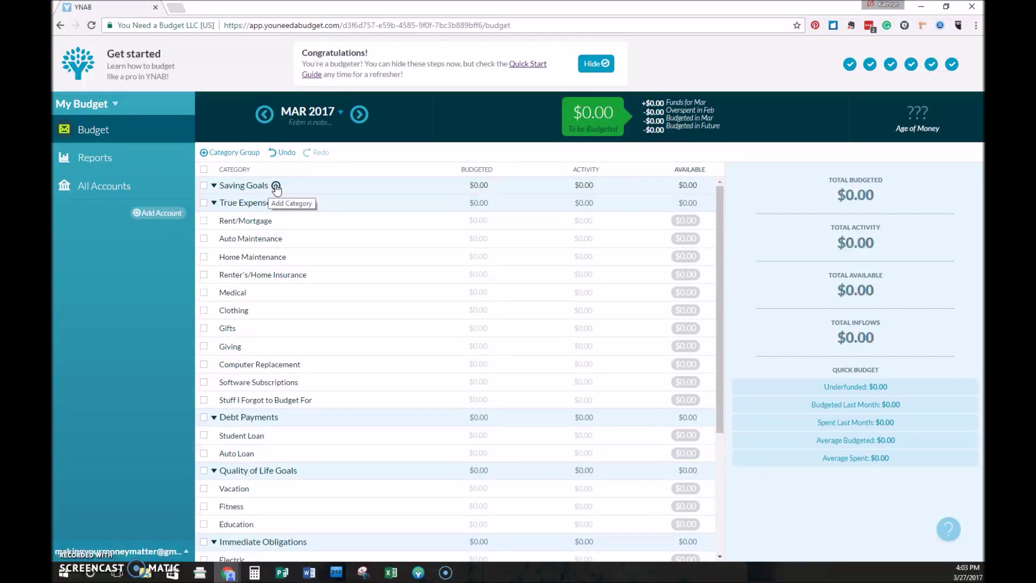
# Add the categories Emergency Fund, Retirement and Other to Saving Goals
pyautogui.click(276, 186)
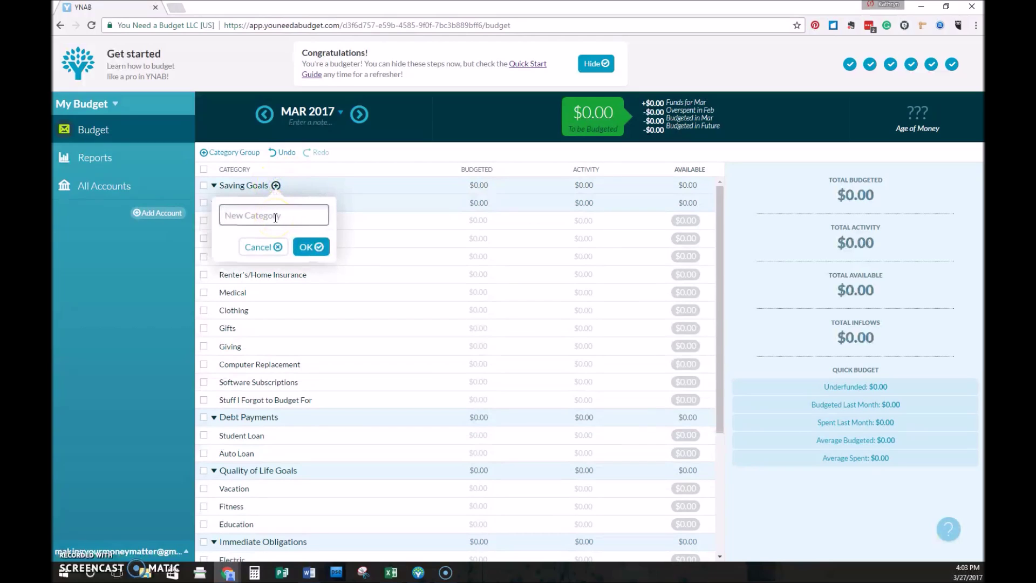
pyautogui.write('Emergency Fund')
pyautogui.click(311, 247)
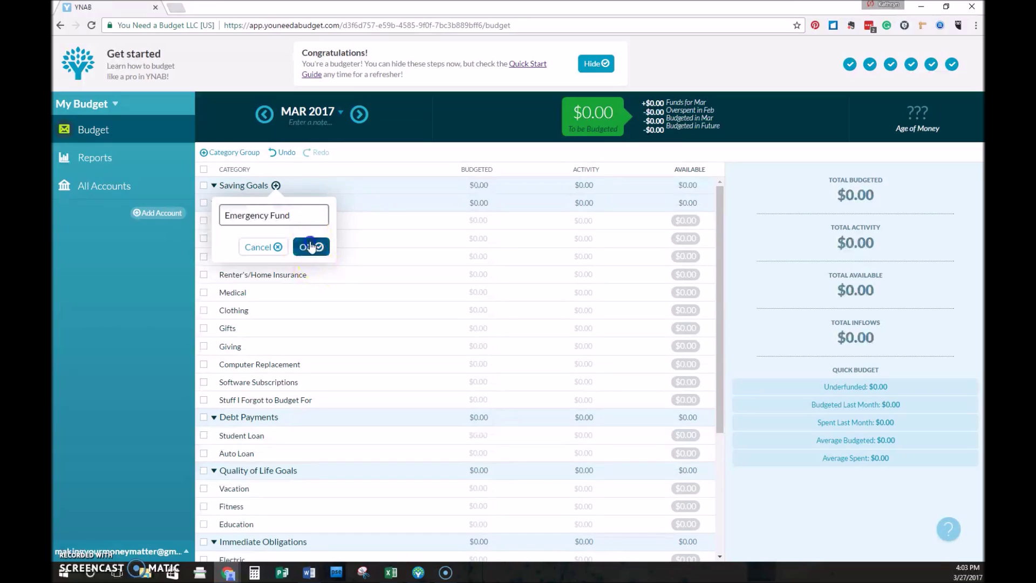
pyautogui.click(276, 185)
pyautogui.click(285, 213)
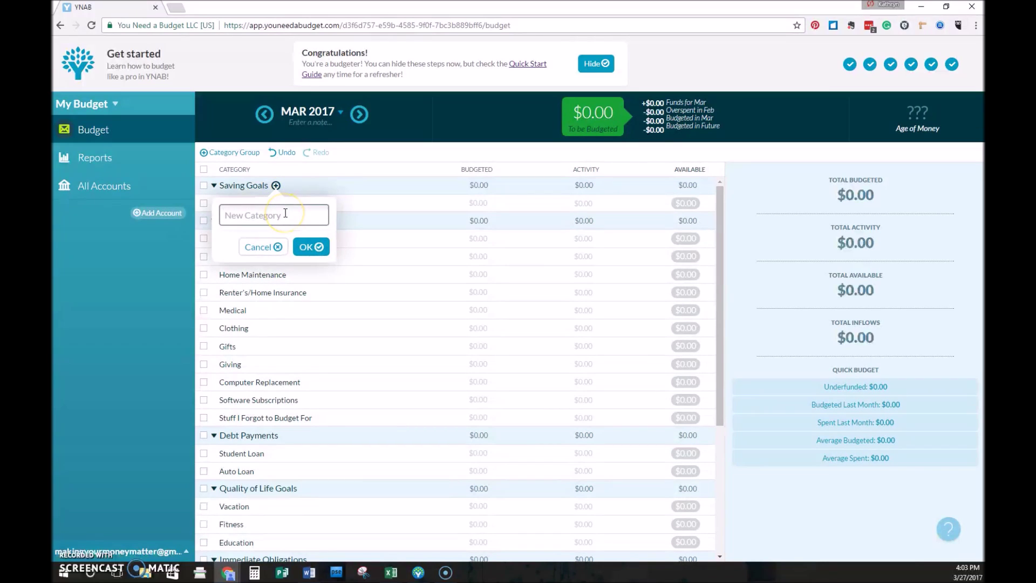
pyautogui.write('Retirement')
pyautogui.click(277, 247)
pyautogui.click(310, 246)
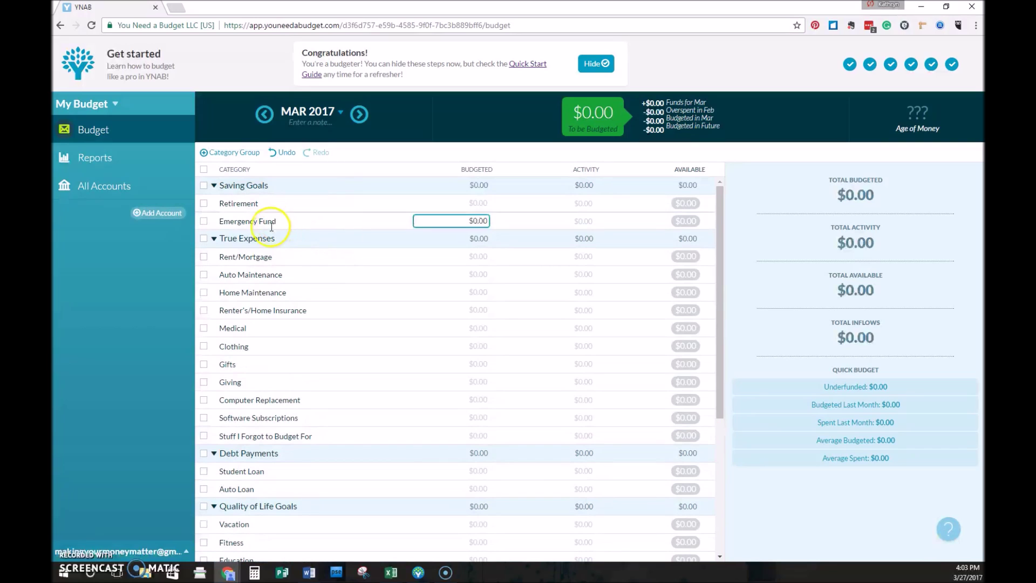
pyautogui.click(275, 185)
pyautogui.write('Other')
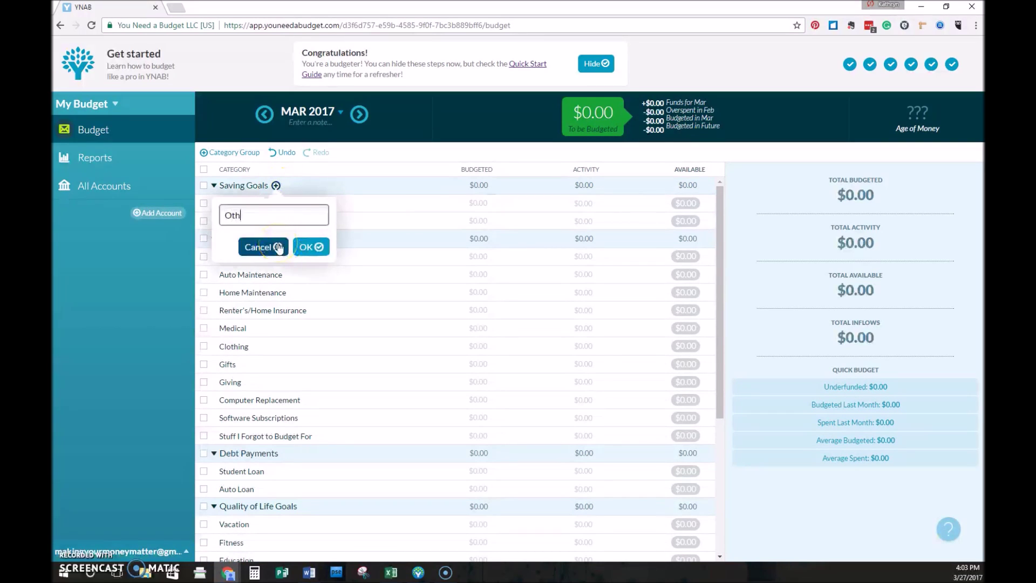
pyautogui.click(318, 247)
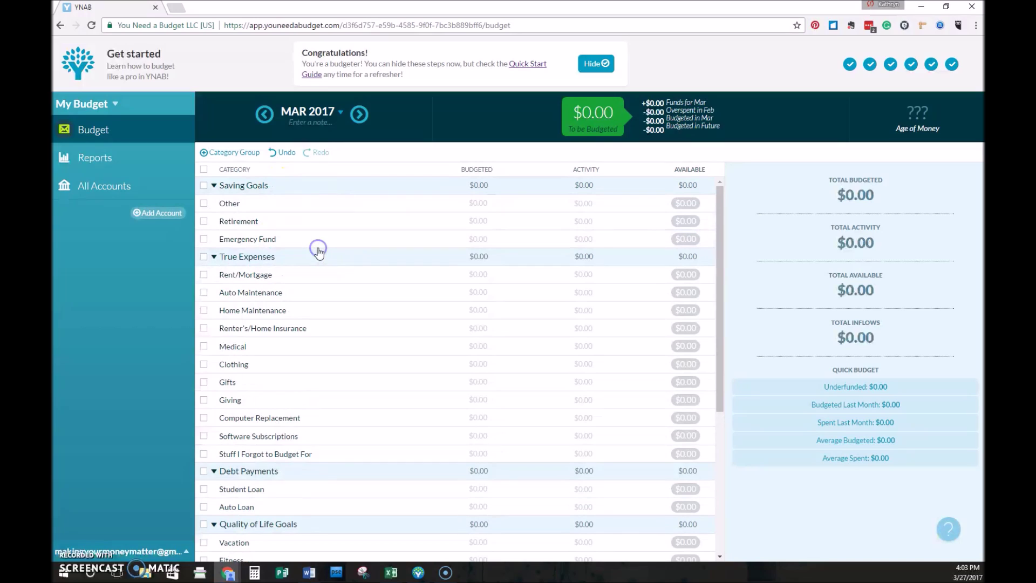
# Move the Other category to the end of Saving Goals
pyautogui.click(293, 239)
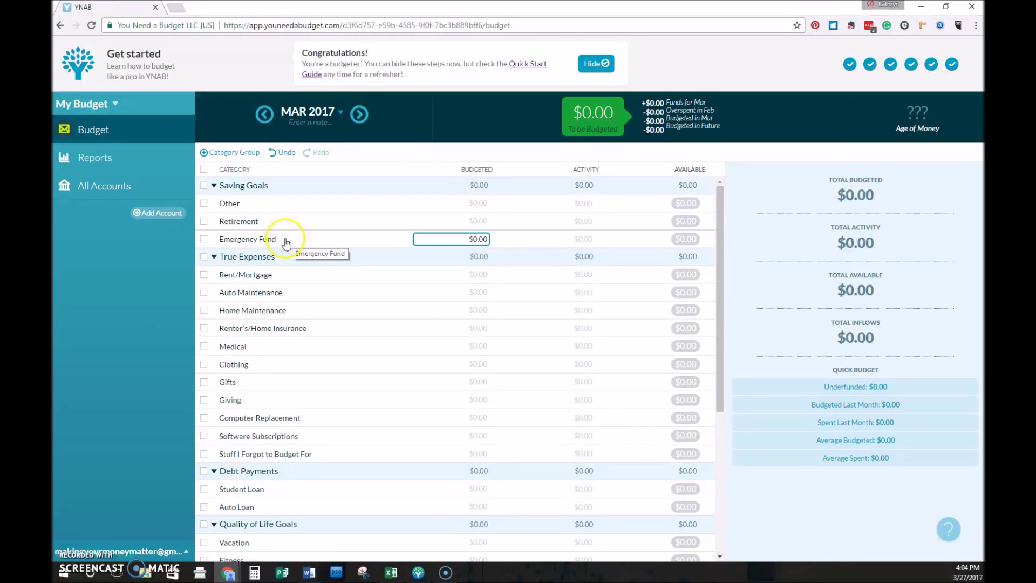
pyautogui.click(435, 275)
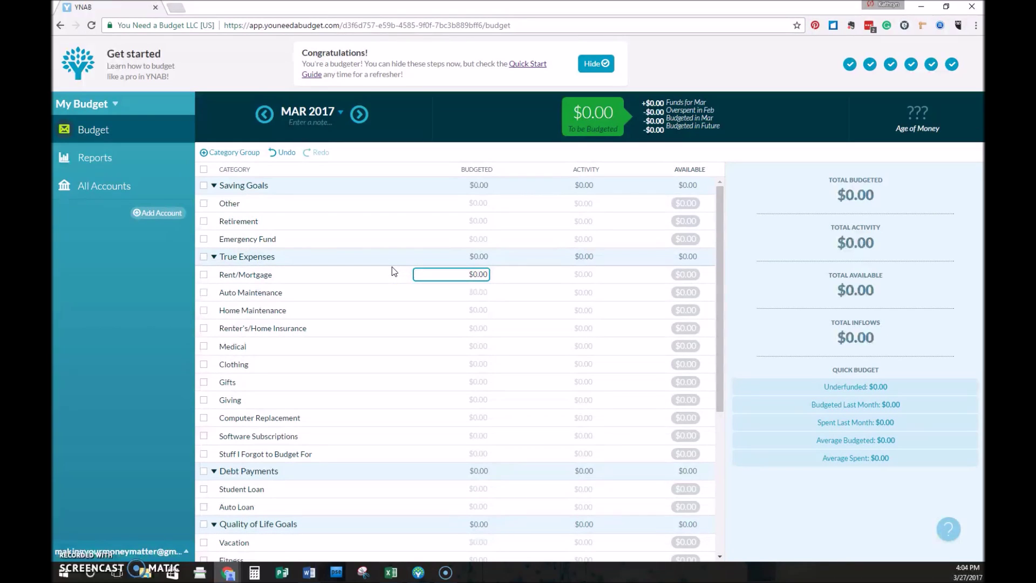
pyautogui.click(319, 239)
pyautogui.click(259, 221)
pyautogui.moveTo(243, 204); pyautogui.dragTo(288, 246)
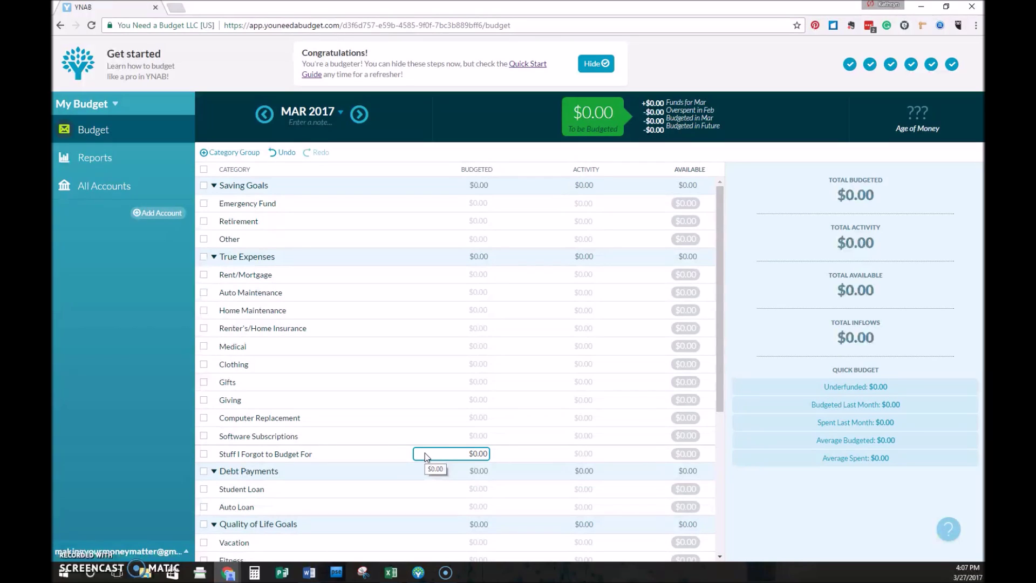
# Finish editing the Stuff I Forgot to Budget For amount
pyautogui.click(421, 460)
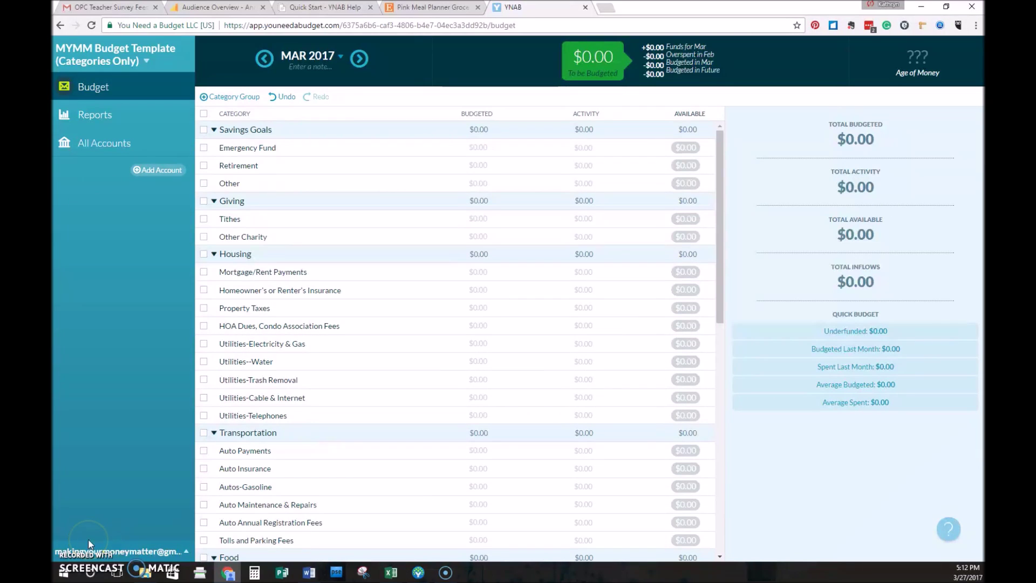
pyautogui.click(411, 172)
pyautogui.click(380, 291)
pyautogui.click(232, 272)
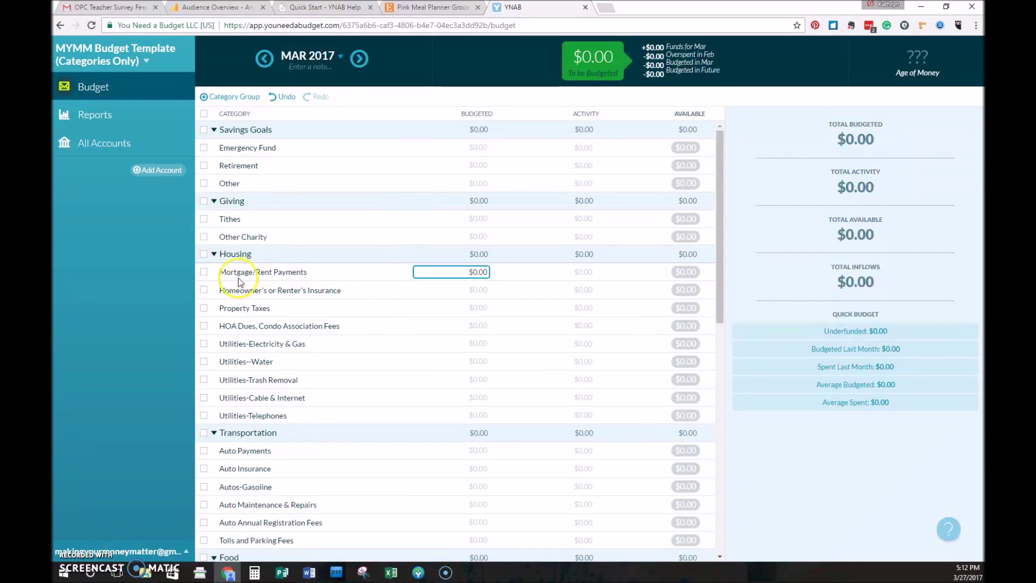
pyautogui.click(178, 302)
pyautogui.click(323, 326)
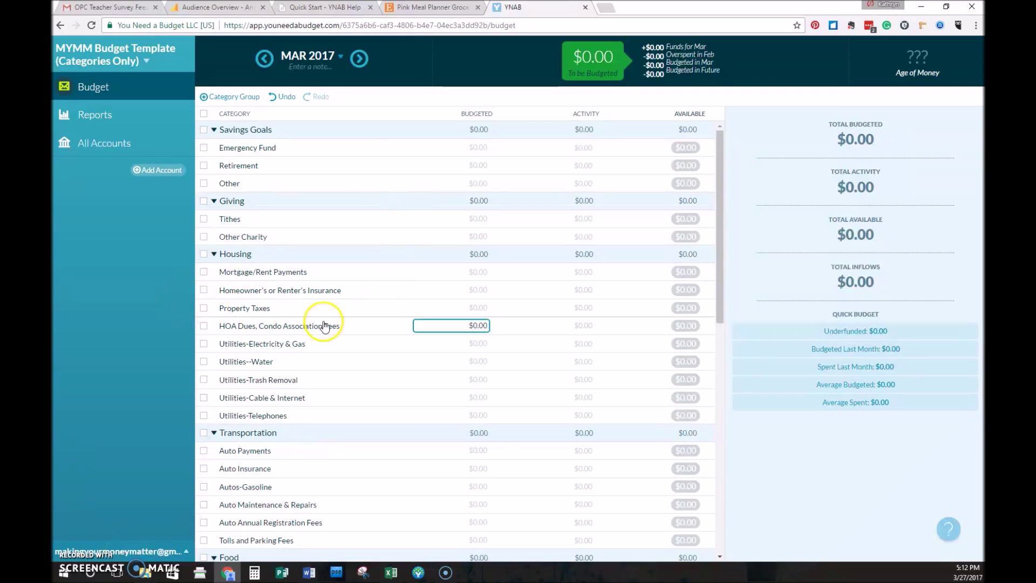
pyautogui.scroll(-3, 324, 326)
pyautogui.scroll(-1, 323, 324)
pyautogui.click(323, 324)
pyautogui.scroll(-1, 323, 324)
pyautogui.click(323, 323)
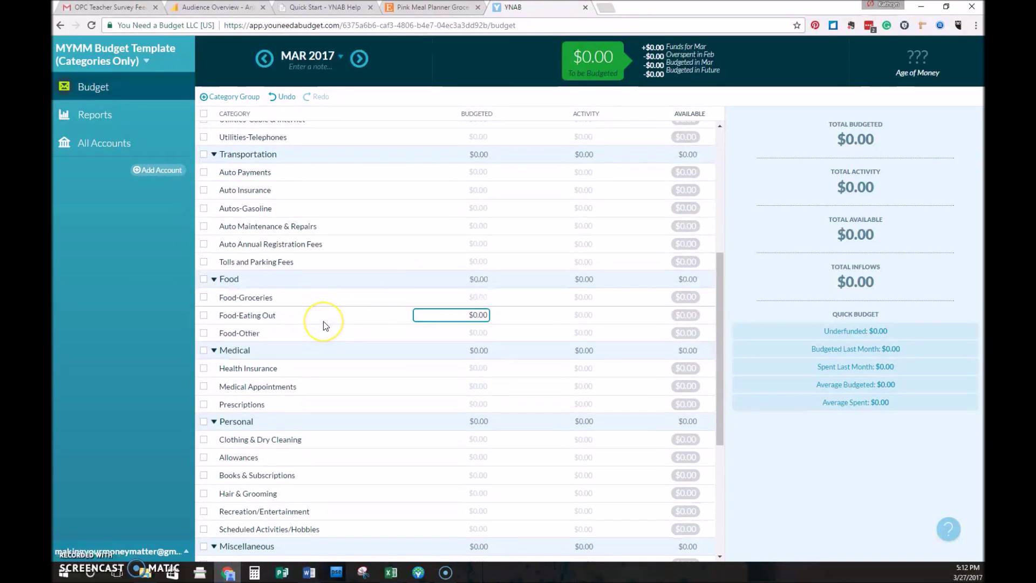
pyautogui.scroll(-1, 323, 323)
pyautogui.click(323, 324)
pyautogui.scroll(-1, 323, 324)
pyautogui.scroll(-1, 323, 326)
pyautogui.click(324, 326)
pyautogui.scroll(-1, 324, 326)
pyautogui.scroll(-1, 324, 326)
pyautogui.click(323, 326)
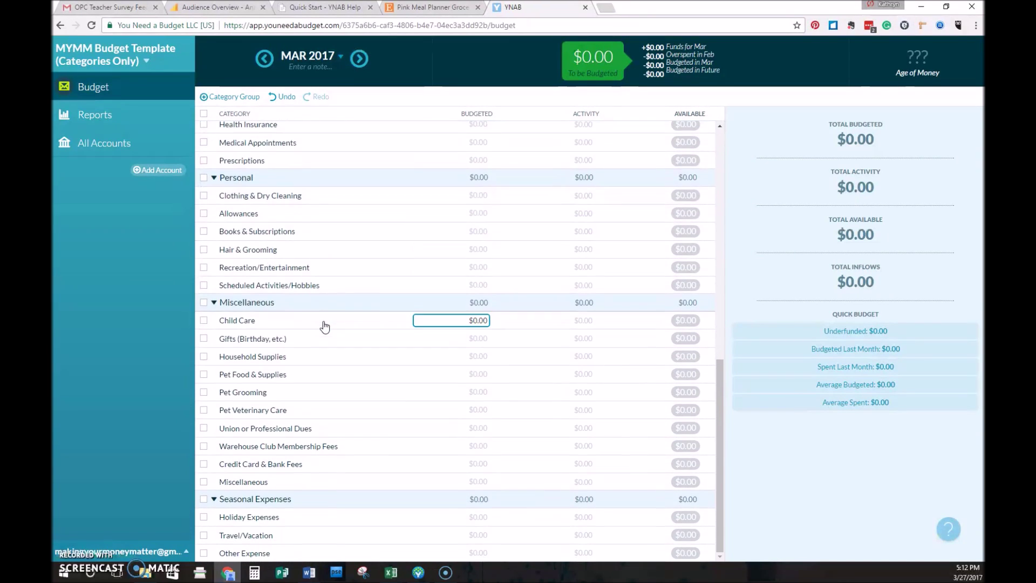
pyautogui.click(63, 573)
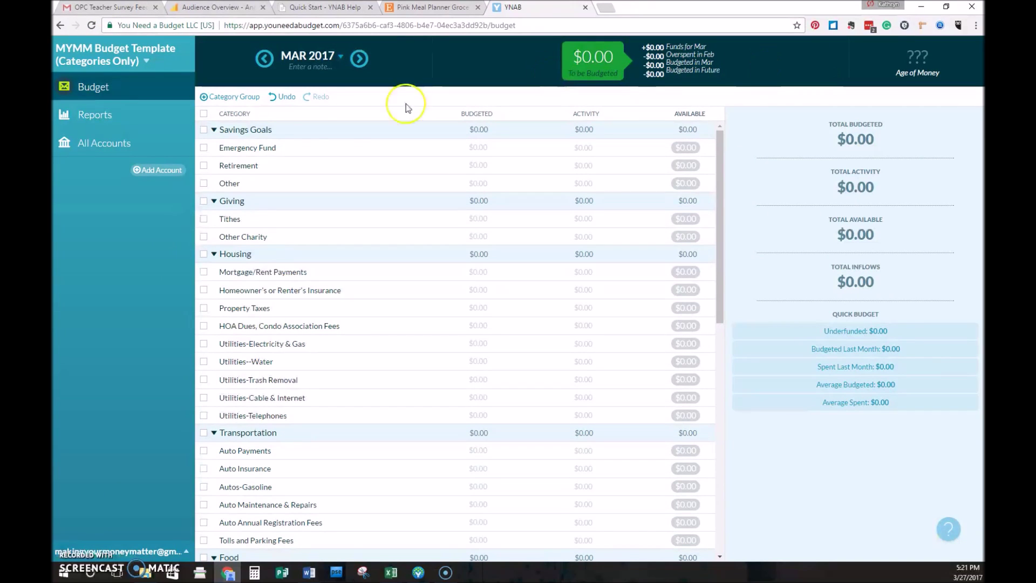
# Give Emergency Fund a $1,000 target-balance-by-date goal for April 2017, then go to All Accounts
pyautogui.click(241, 152)
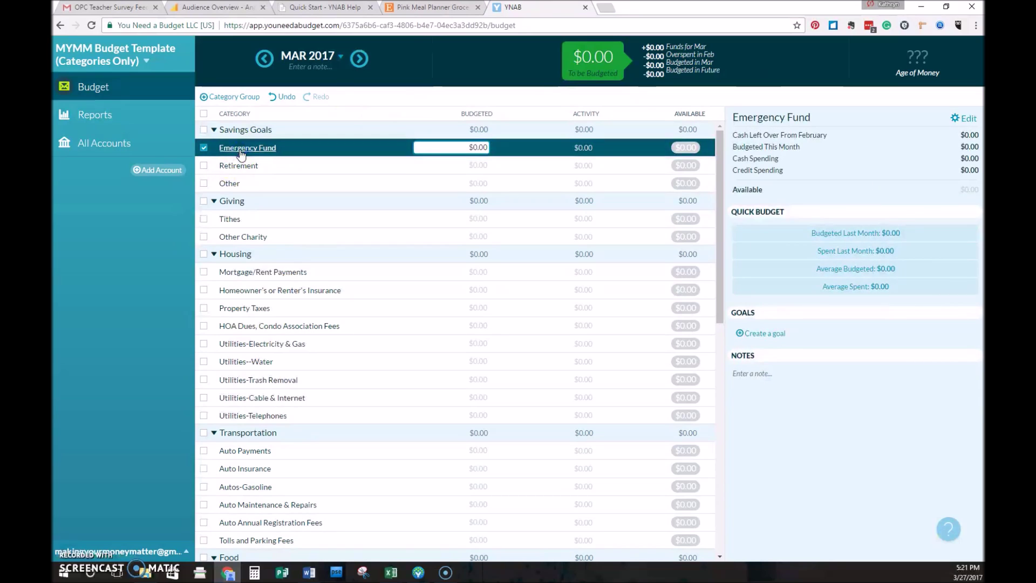
pyautogui.click(769, 332)
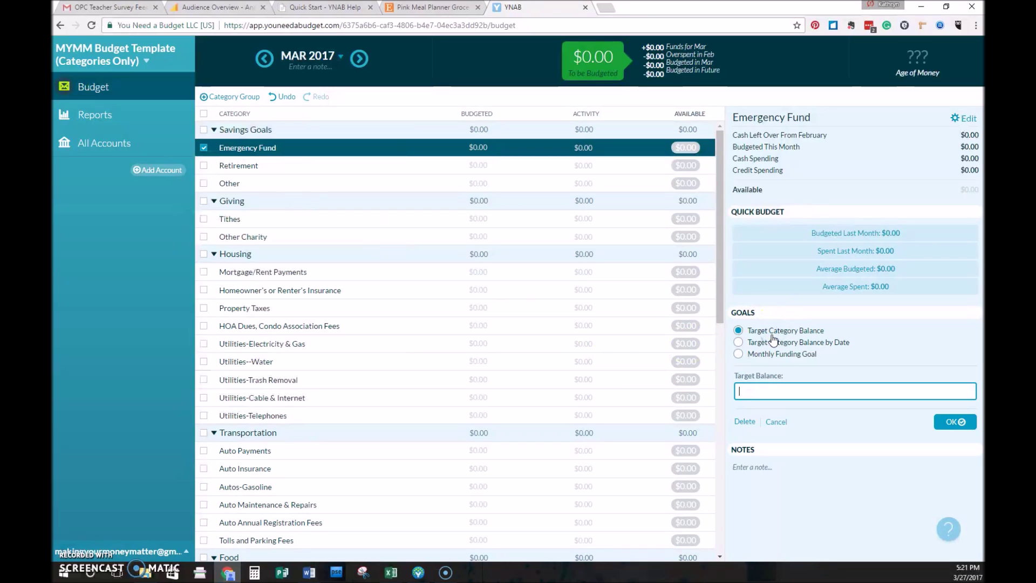
pyautogui.click(773, 341)
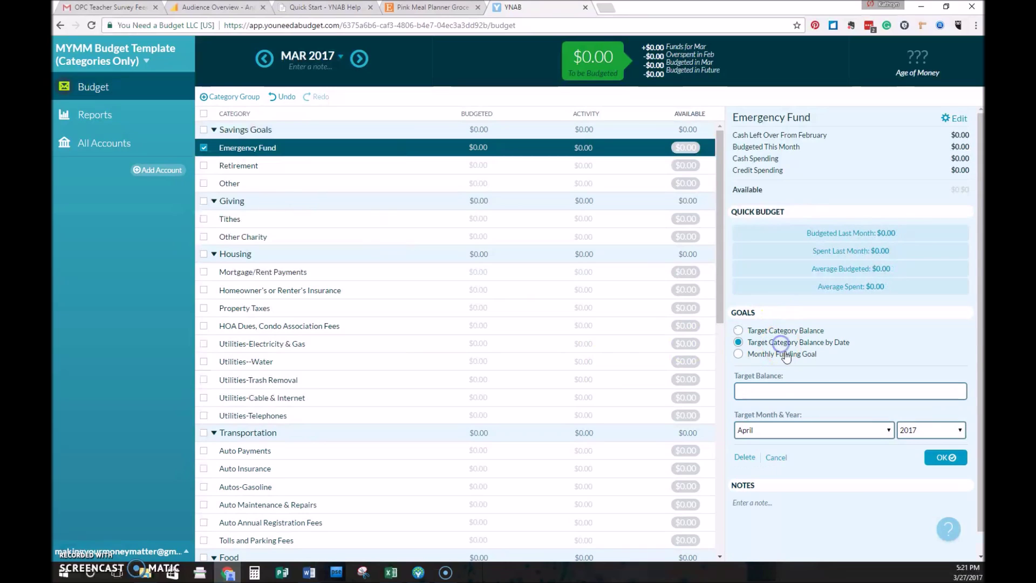
pyautogui.click(787, 391)
pyautogui.write('1000')
pyautogui.click(915, 431)
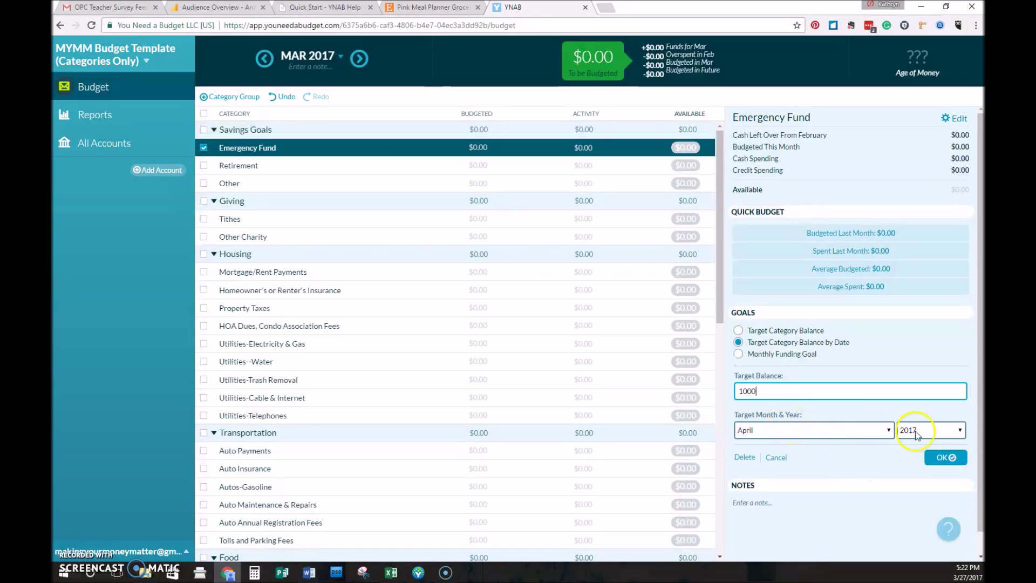
pyautogui.click(946, 459)
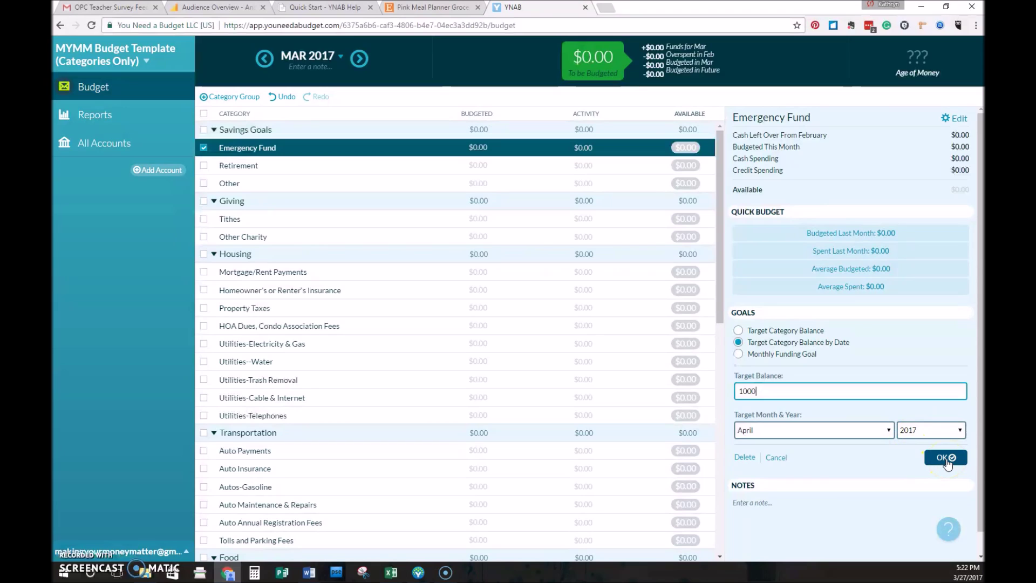
pyautogui.click(946, 460)
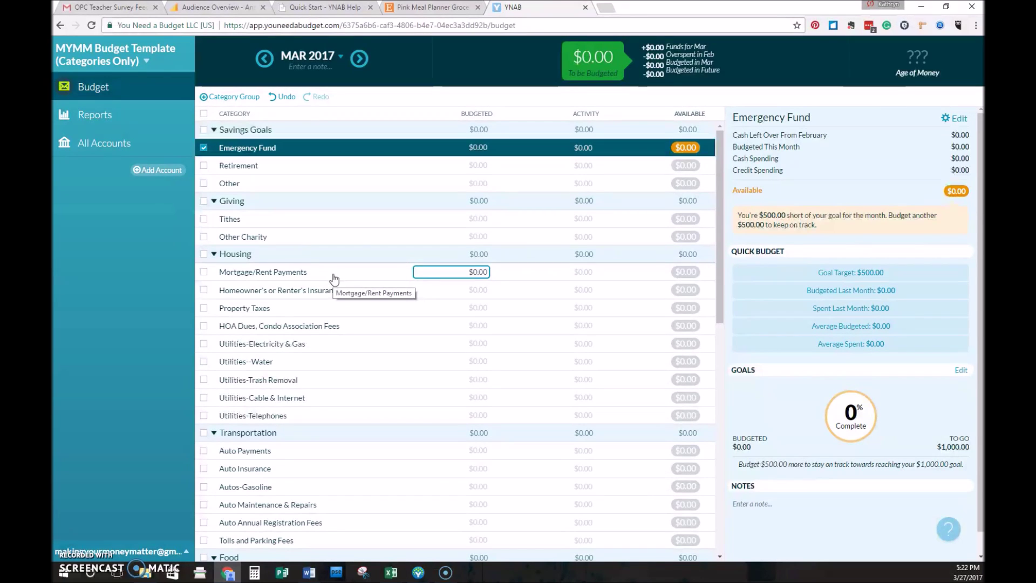
pyautogui.click(329, 276)
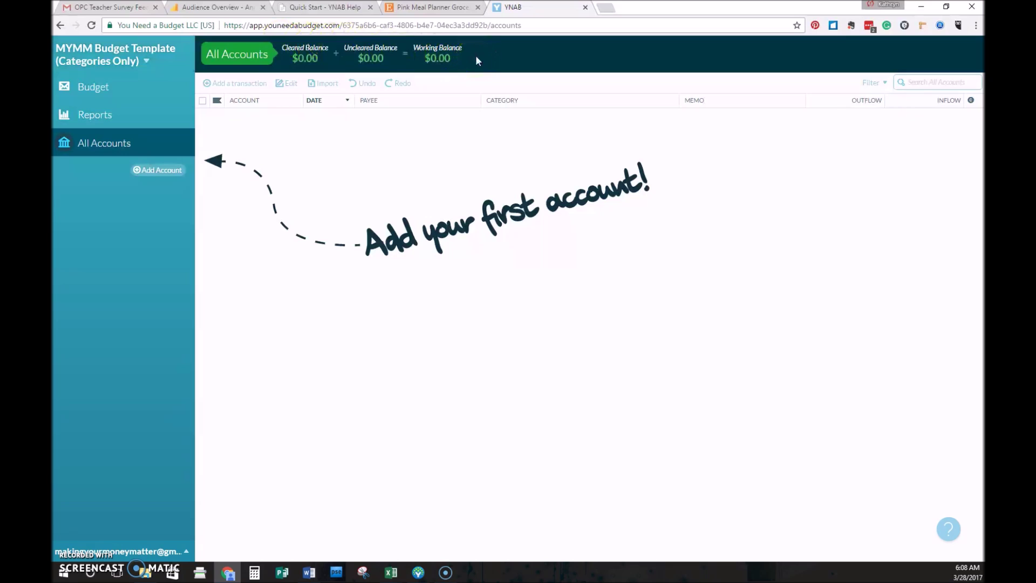
pyautogui.click(159, 170)
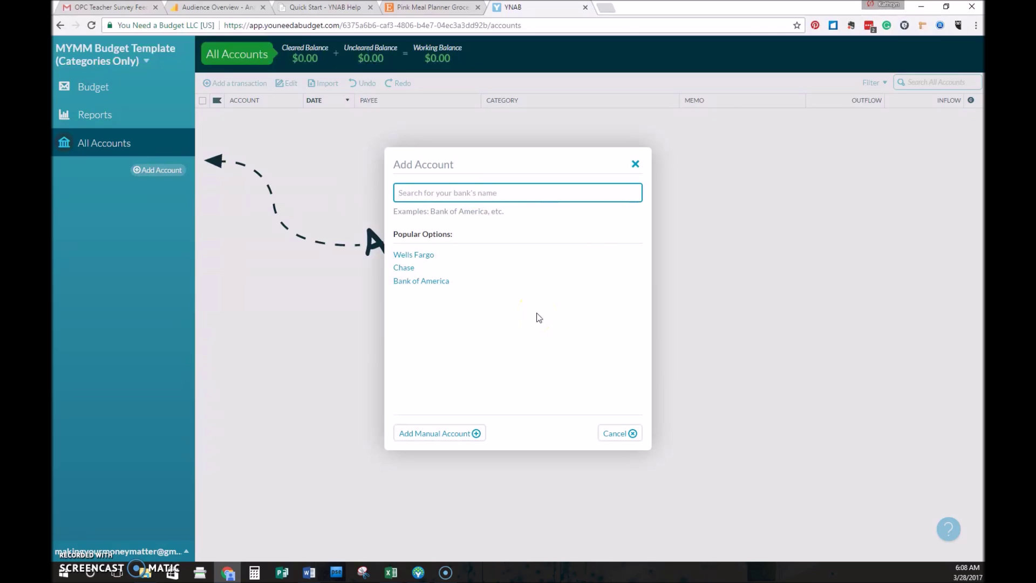
# Add a manual Checking account named 'Checking' with a $1,000 starting balance
pyautogui.click(470, 432)
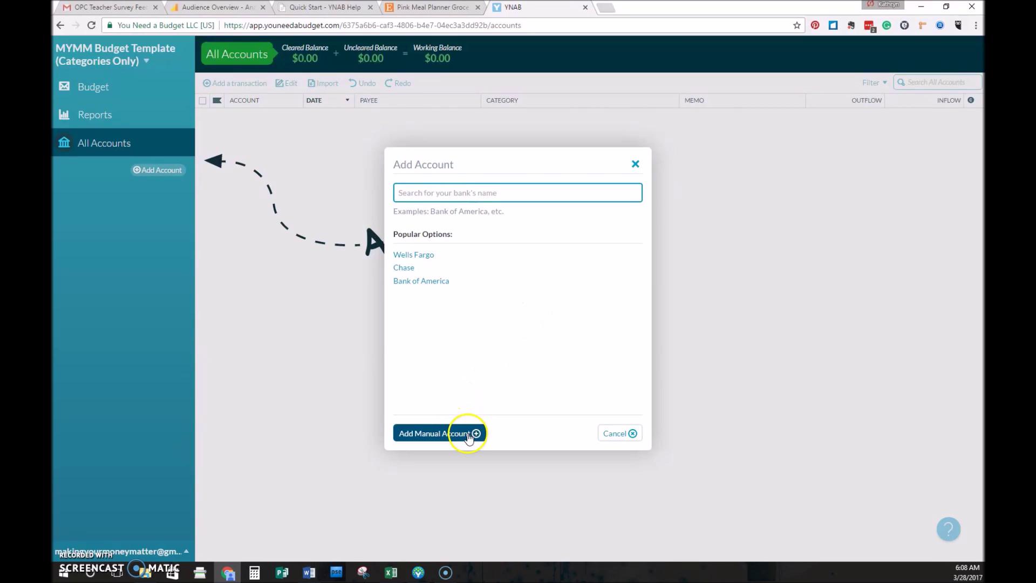
pyautogui.write('Checking')
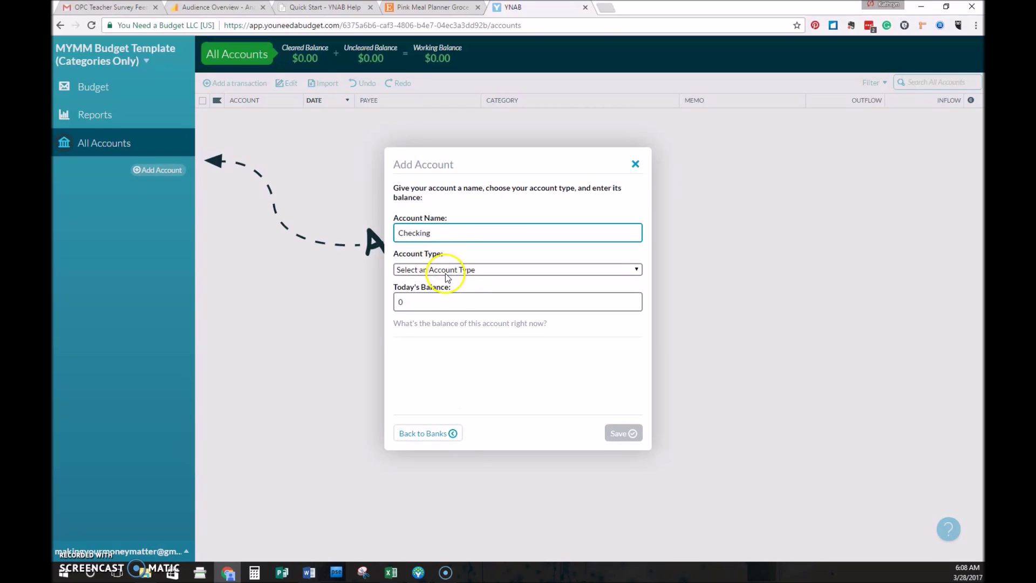
pyautogui.click(445, 270)
pyautogui.click(445, 300)
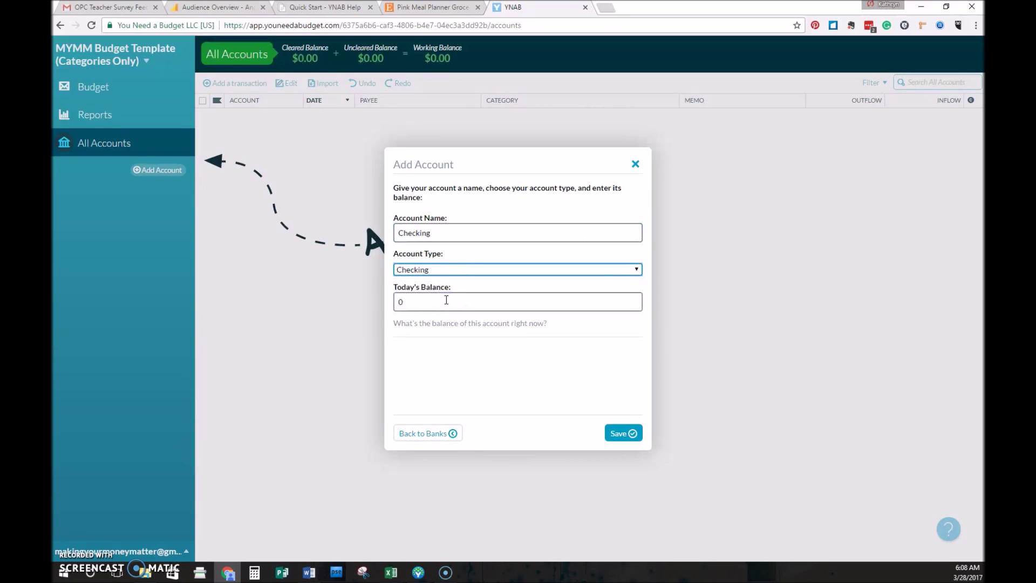
pyautogui.click(446, 300)
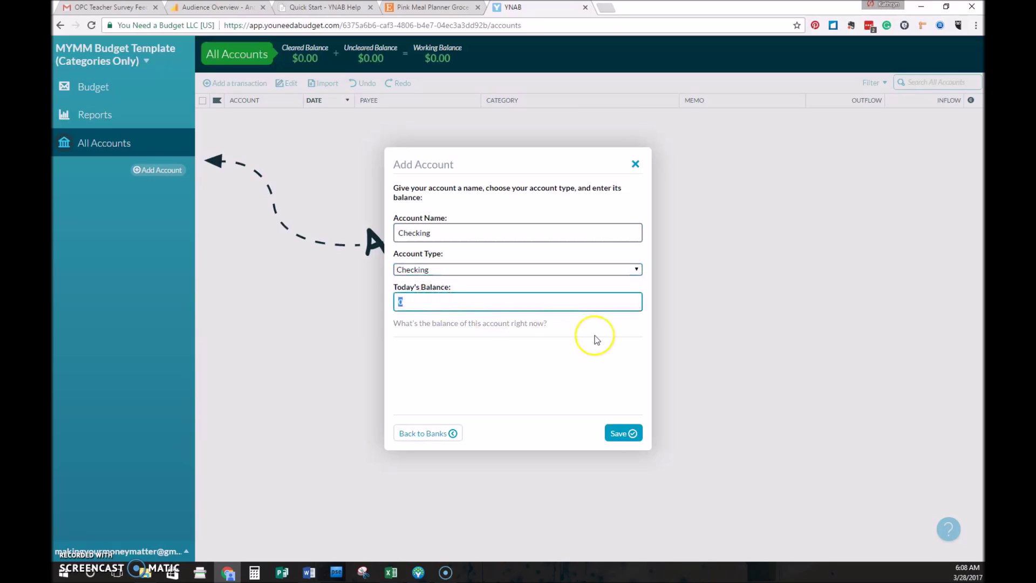
pyautogui.write('1000')
pyautogui.click(620, 432)
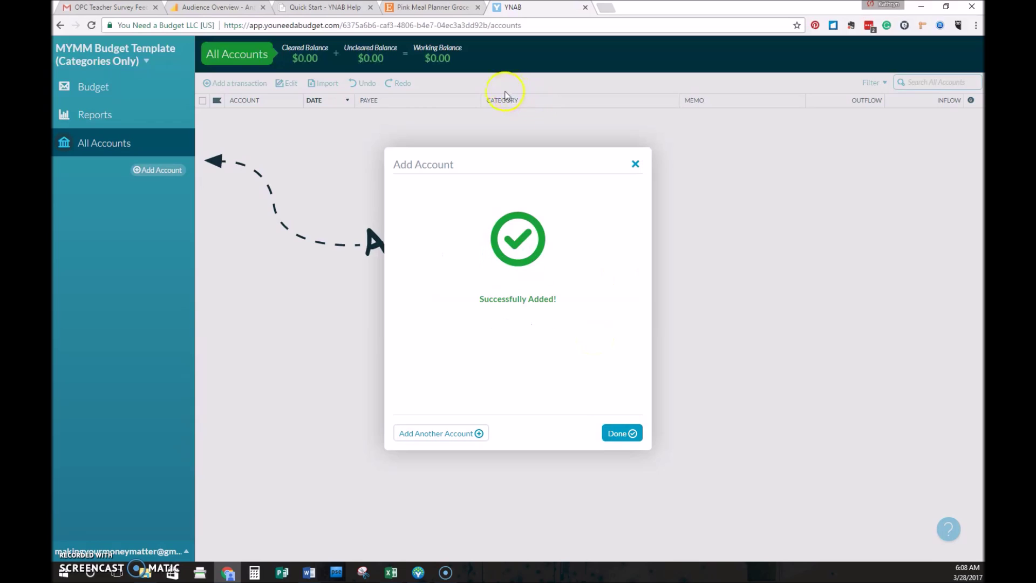
pyautogui.click(621, 433)
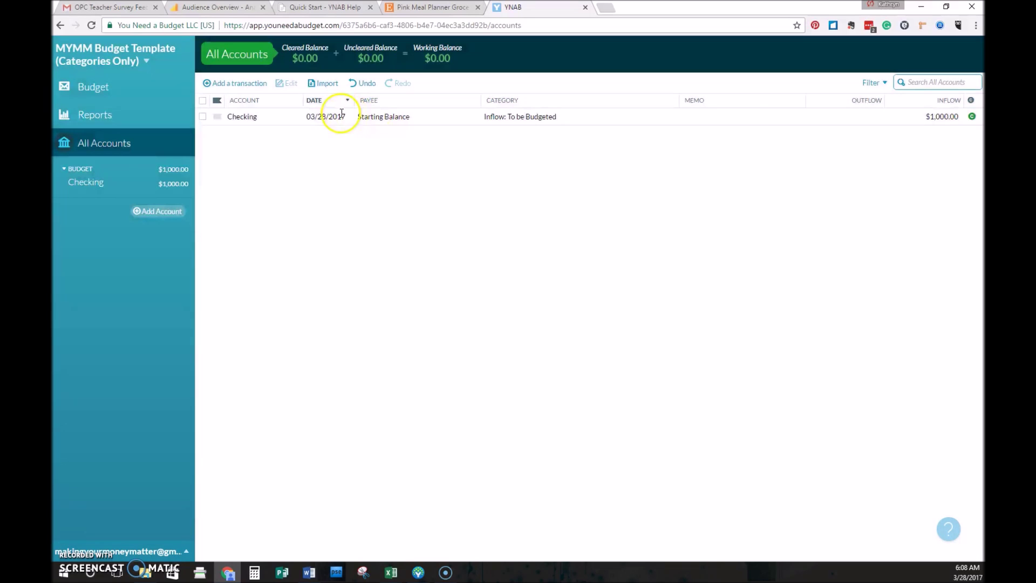
pyautogui.click(329, 115)
# Redate the Checking Starting Balance transaction to 01/01/2017 and save it
pyautogui.click(329, 116)
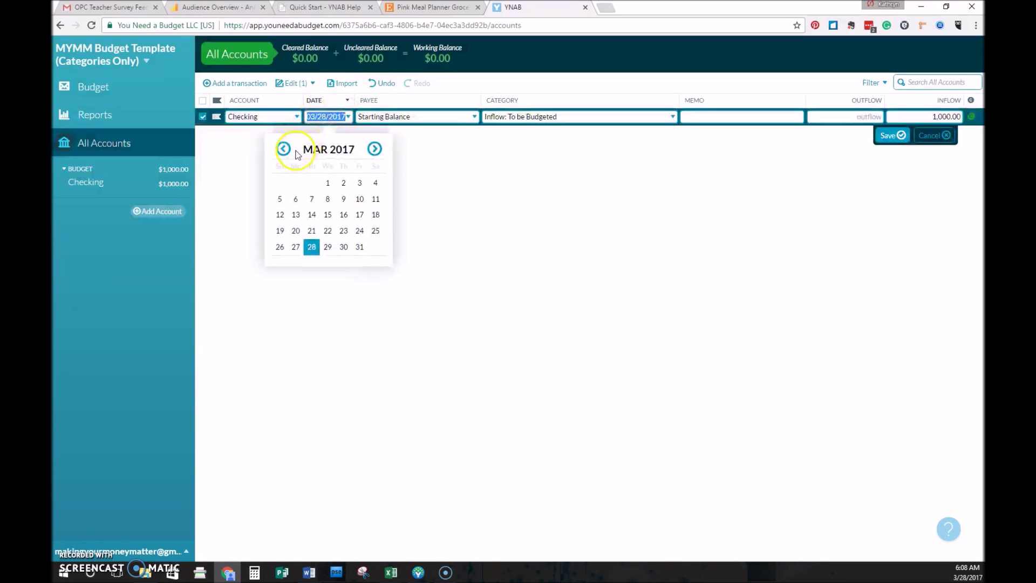
pyautogui.click(284, 149)
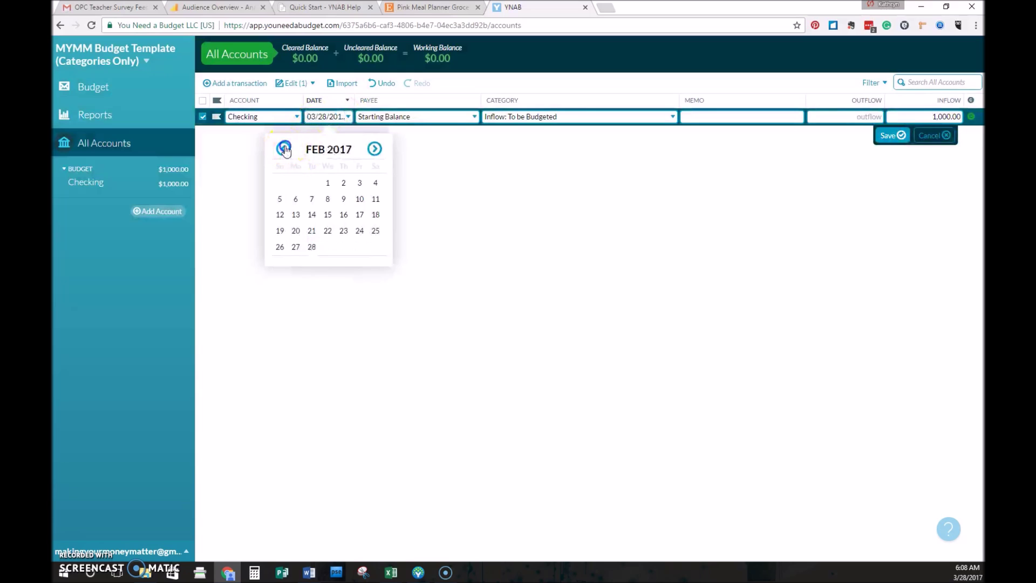
pyautogui.click(284, 149)
pyautogui.click(279, 183)
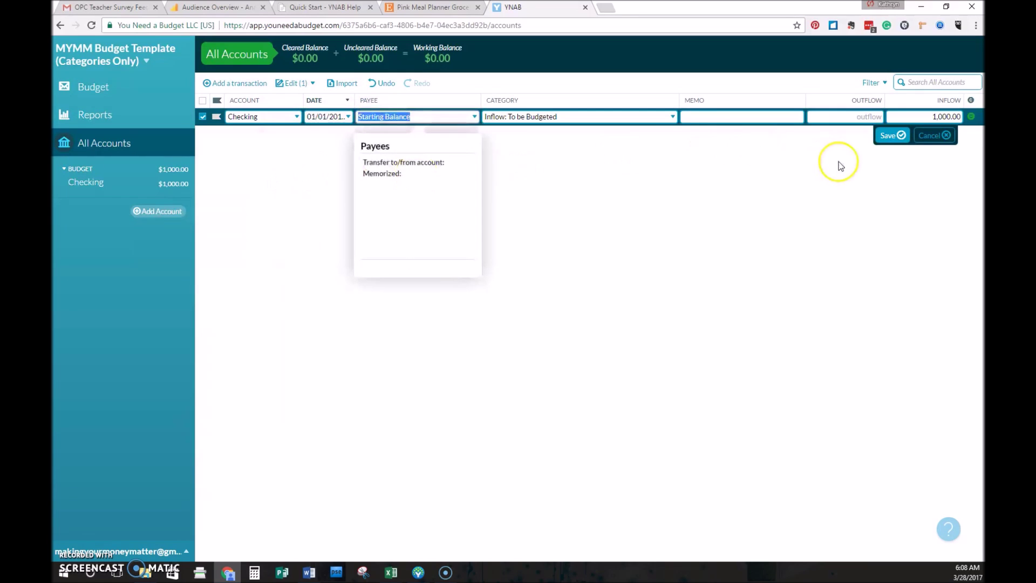
pyautogui.click(885, 135)
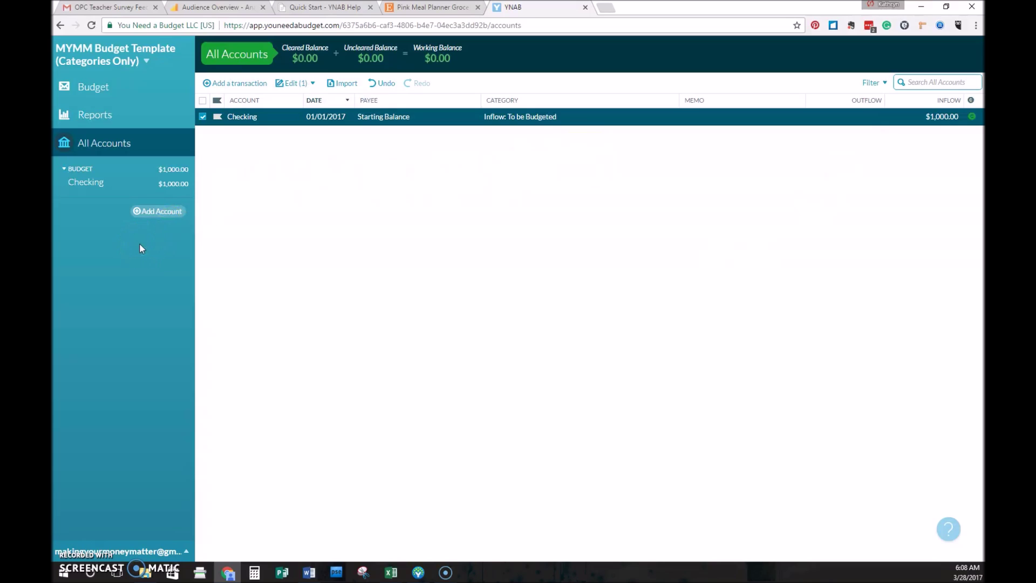
pyautogui.click(143, 211)
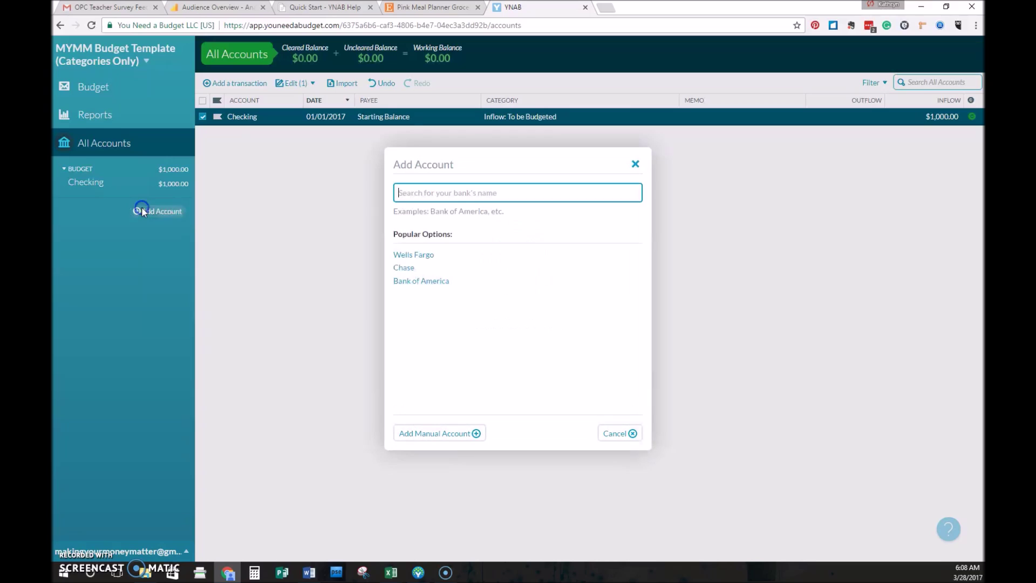
pyautogui.click(451, 434)
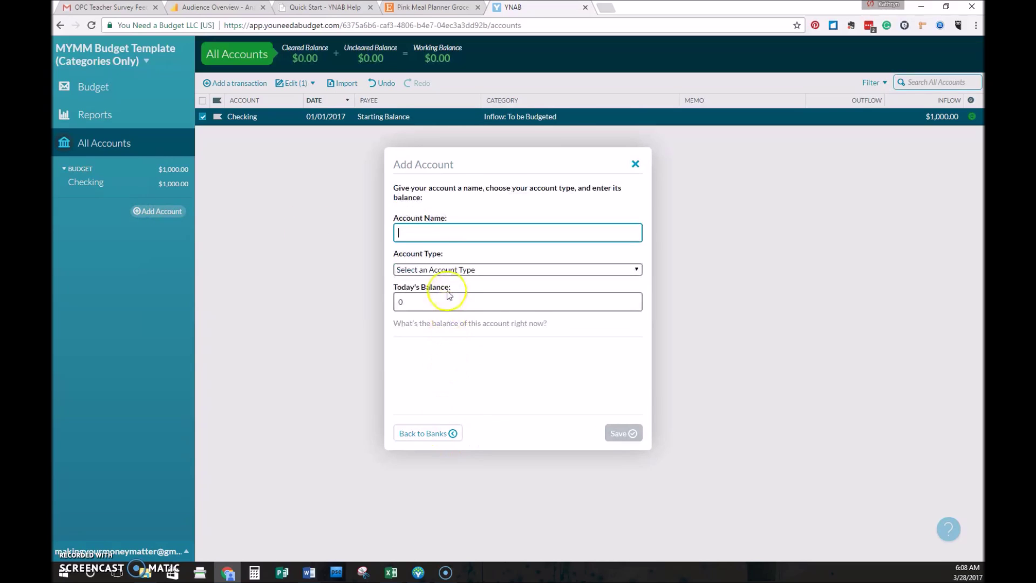
pyautogui.click(438, 270)
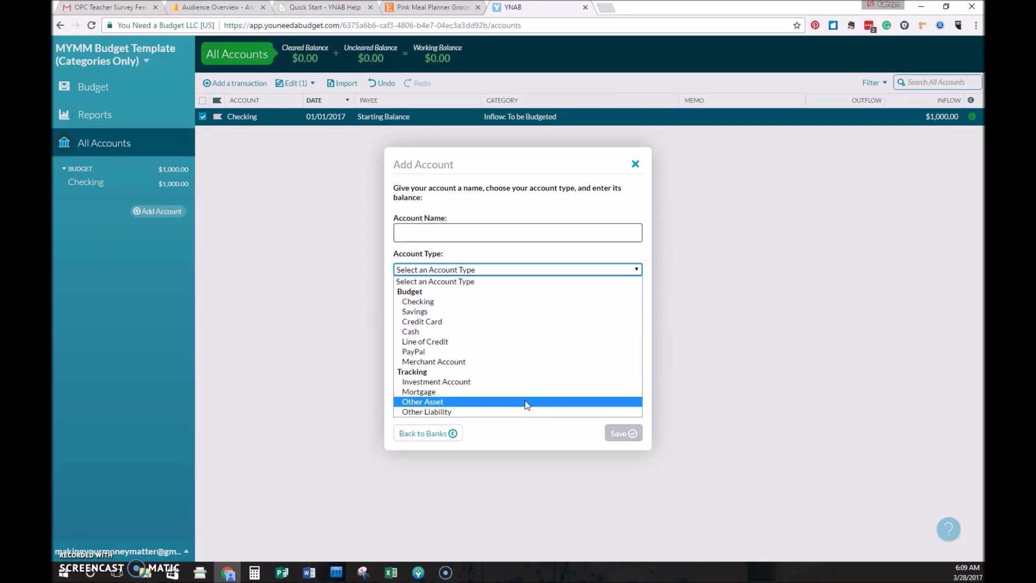
pyautogui.moveTo(526, 404); pyautogui.dragTo(504, 385)
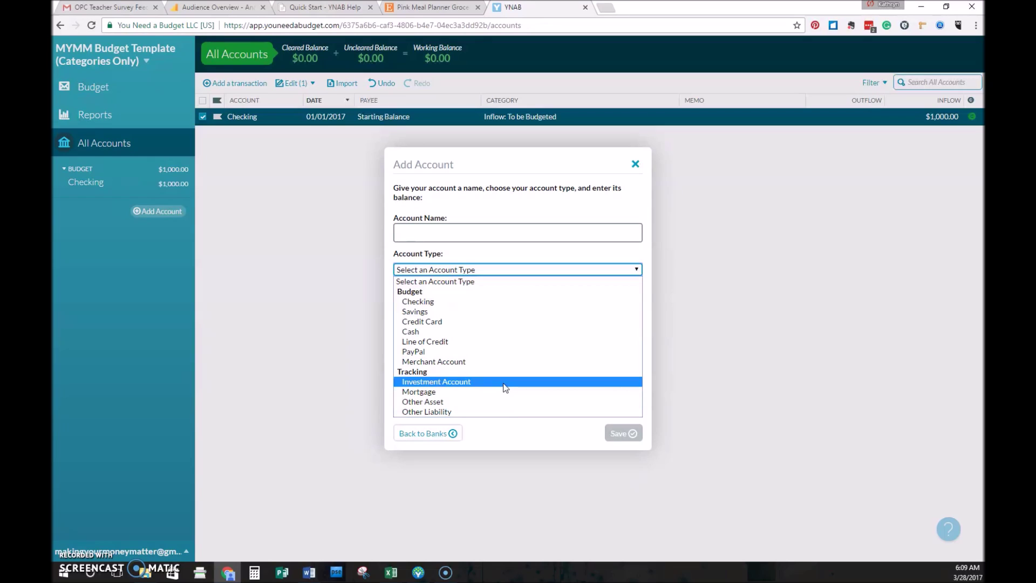
pyautogui.moveTo(504, 388); pyautogui.dragTo(639, 165)
pyautogui.click(638, 164)
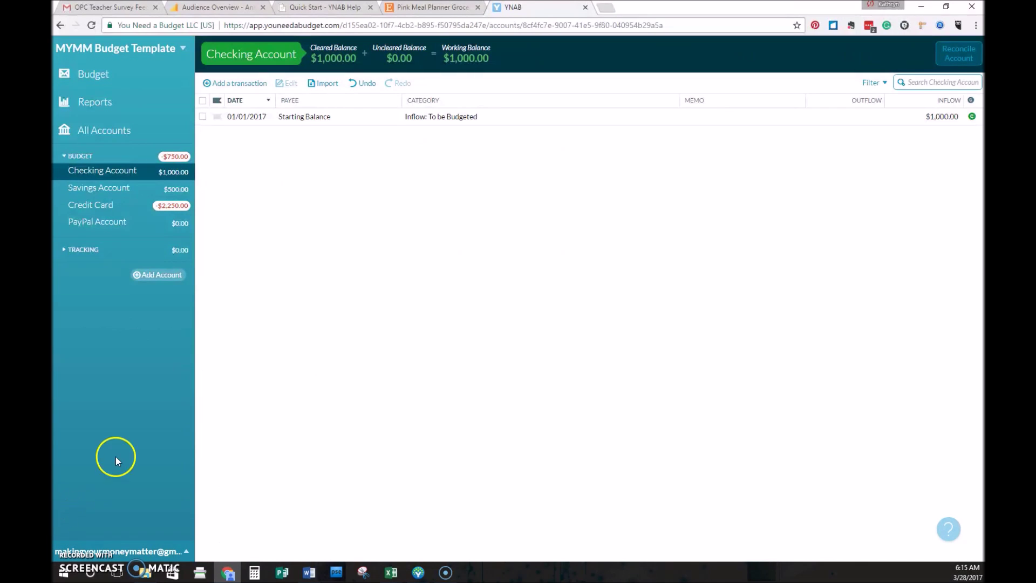
# View the Checking Account register, then return to the March 2017 budget categories
pyautogui.click(81, 176)
pyautogui.click(139, 78)
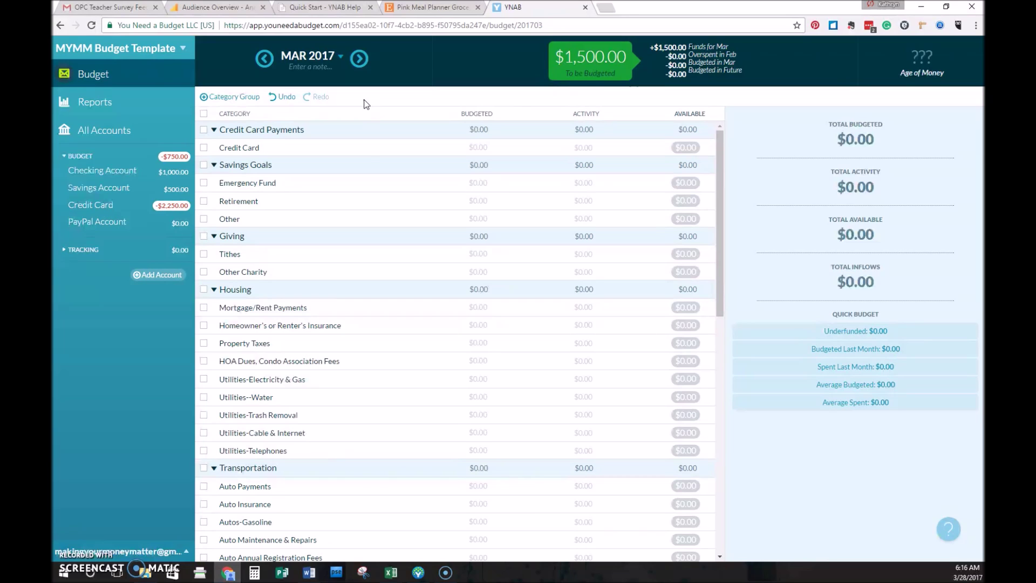
pyautogui.click(335, 183)
pyautogui.click(184, 415)
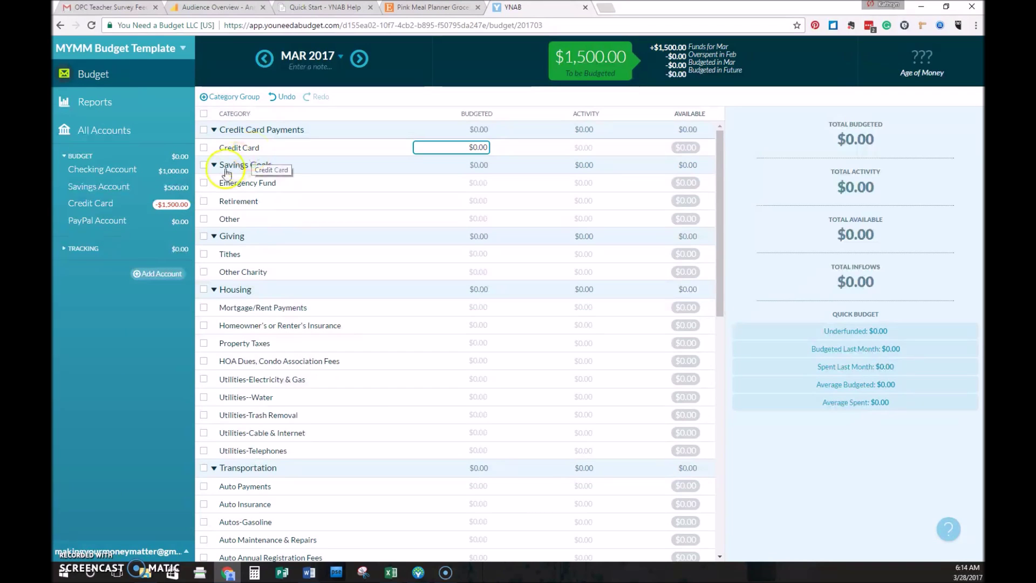
pyautogui.click(77, 546)
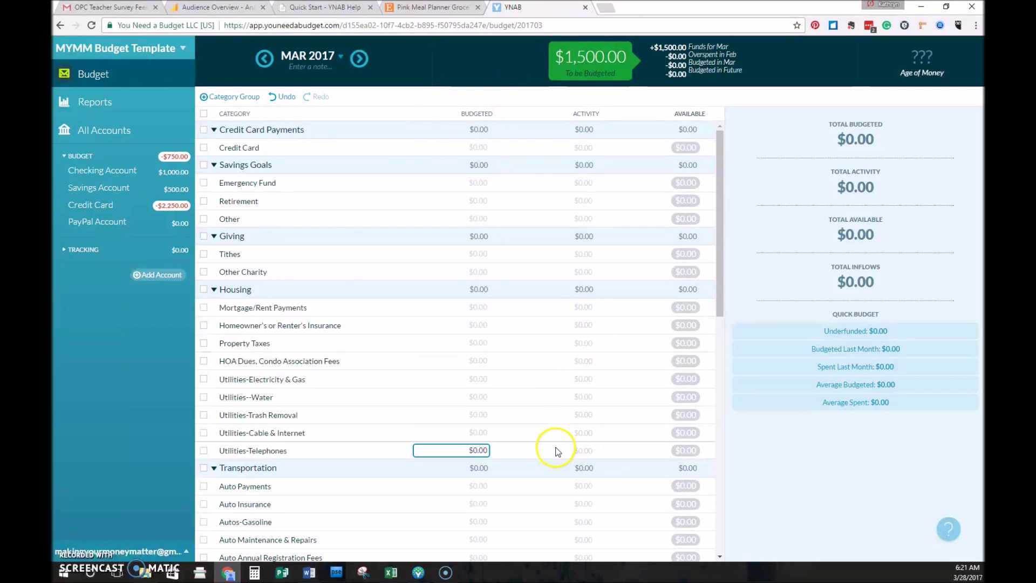
# Budget $100 for Food-Groceries and $100 for Clothing & Dry Cleaning
pyautogui.scroll(-4, 470, 329)
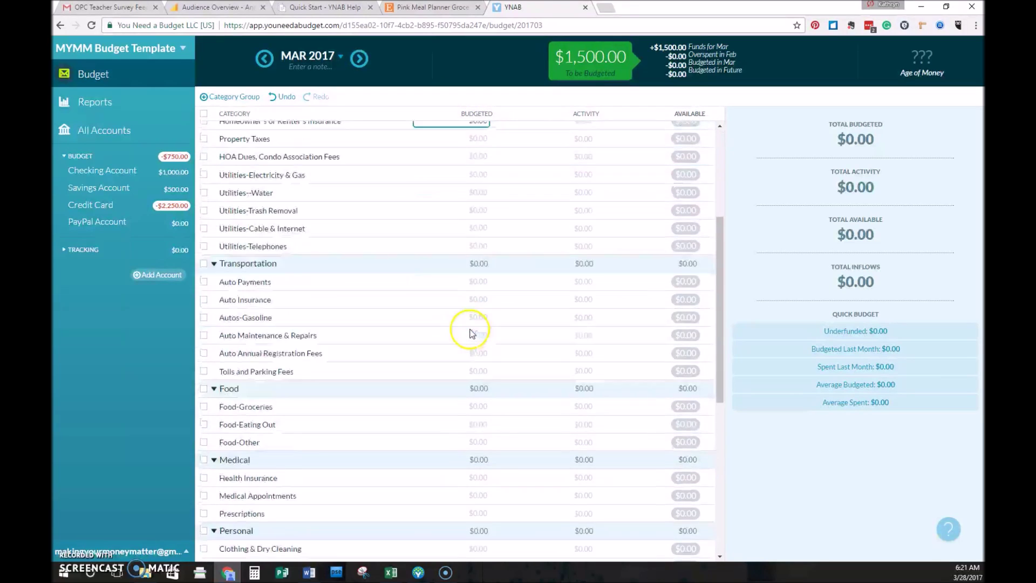
pyautogui.scroll(-4, 470, 330)
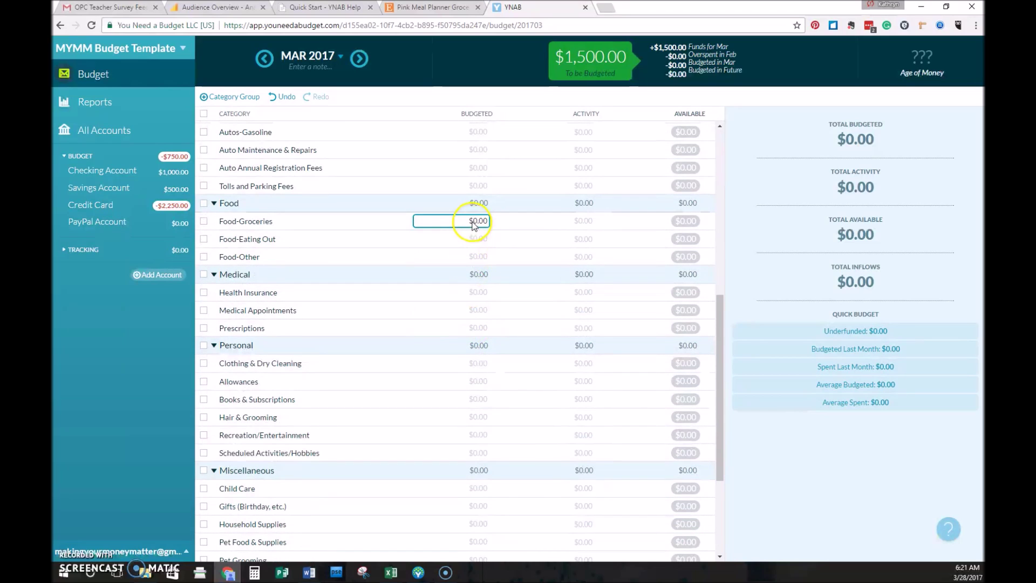
pyautogui.click(473, 222)
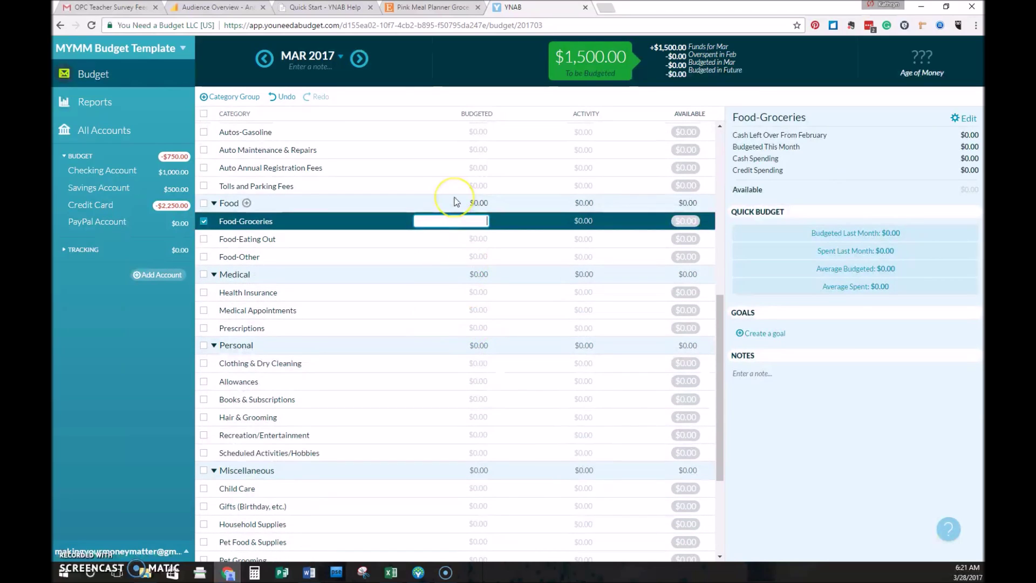
pyautogui.write('100')
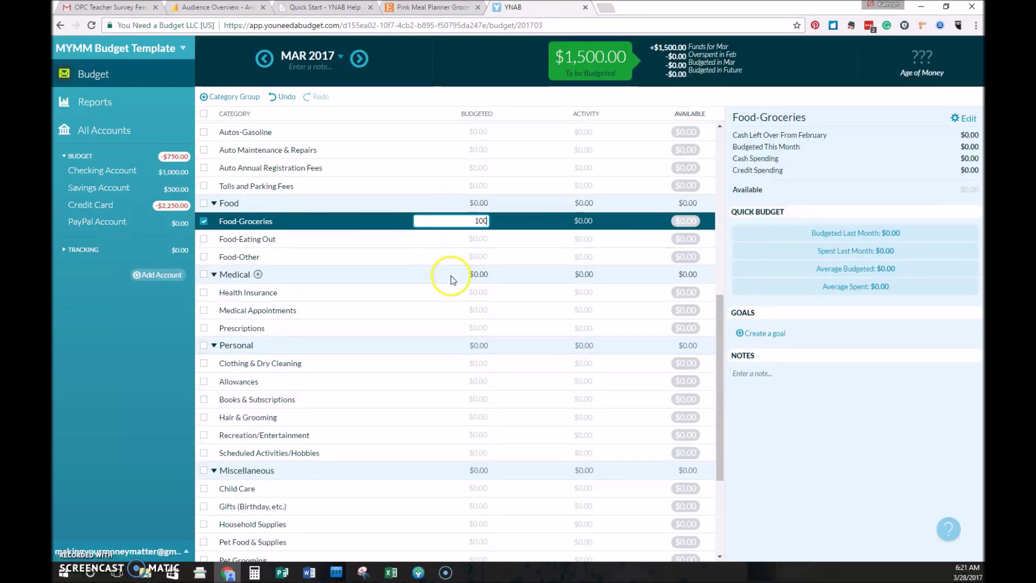
pyautogui.scroll(-1, 473, 311)
pyautogui.click(473, 312)
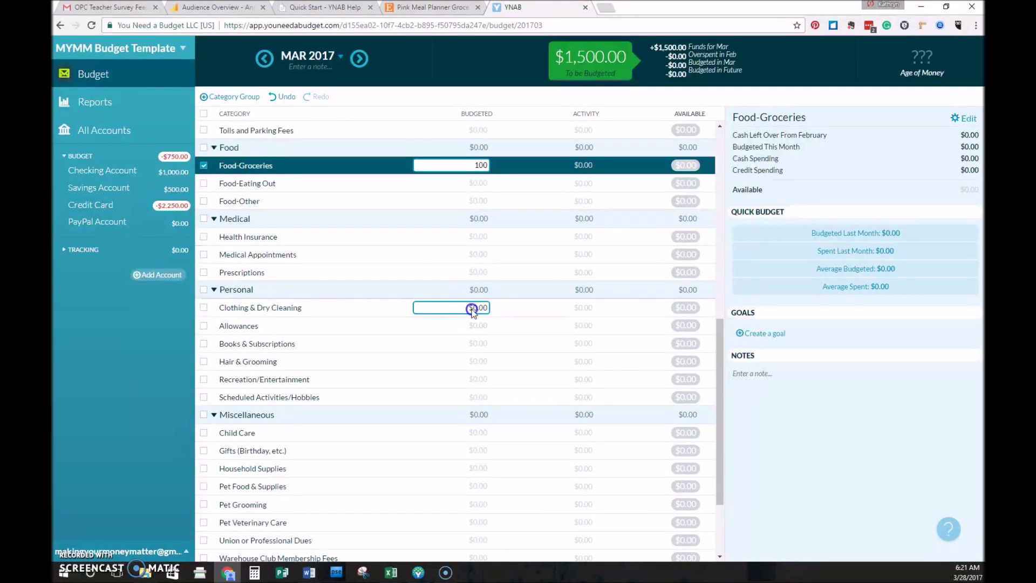
pyautogui.write('100')
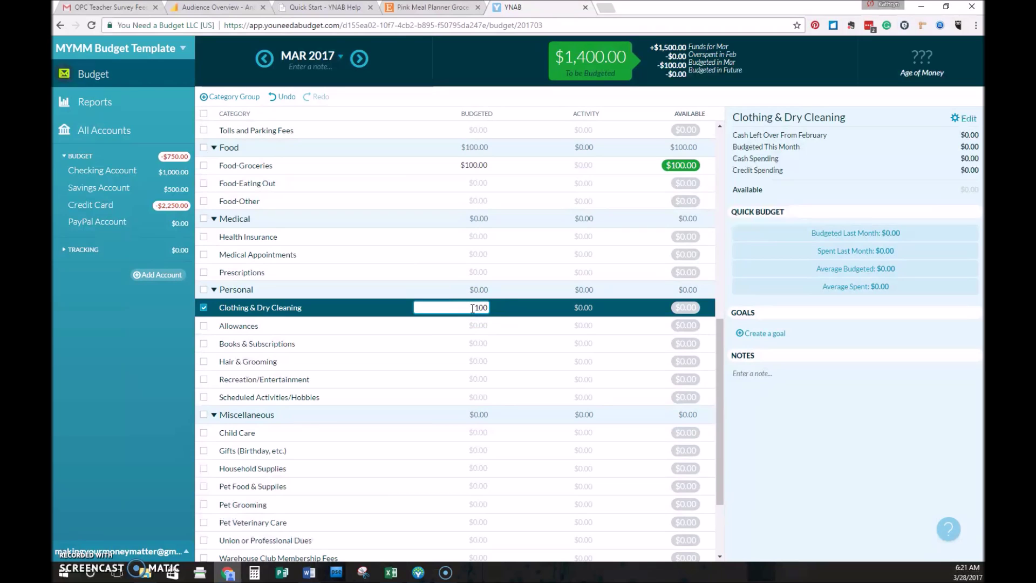
# Budget $700 for Mortgage/Rent Payments and $100 for Utilities-Electricity & Gas
pyautogui.scroll(7, 472, 342)
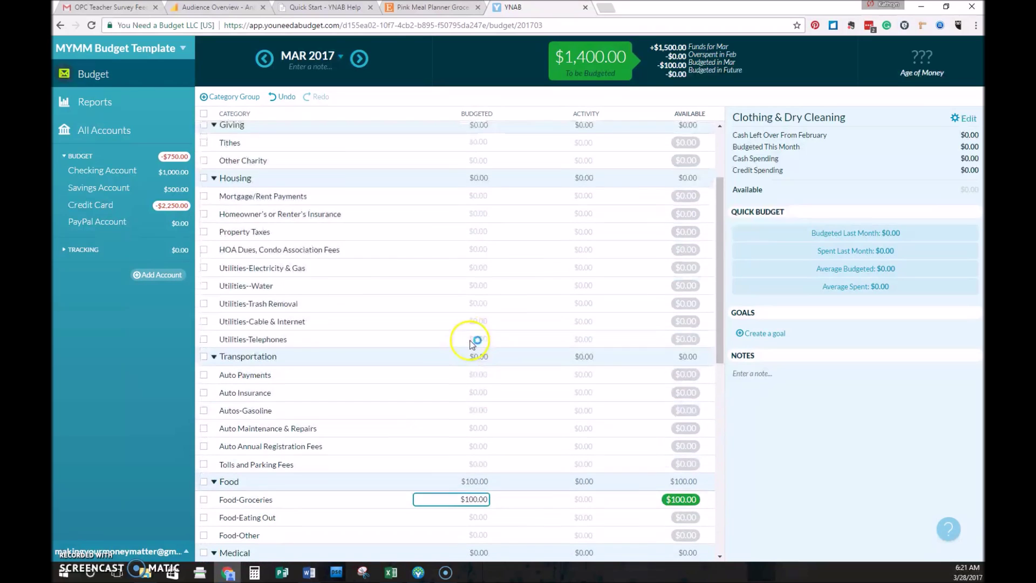
pyautogui.click(478, 252)
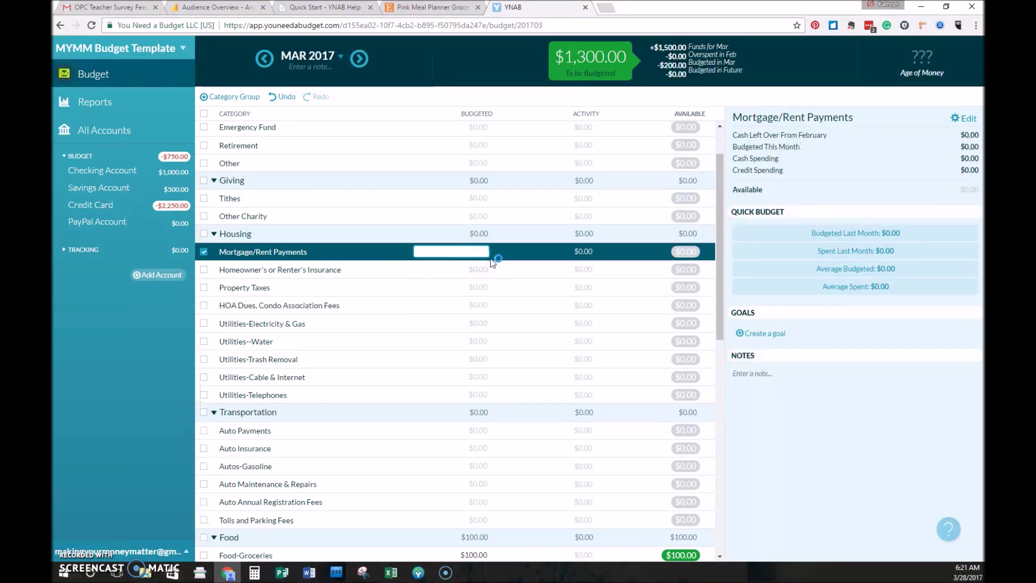
pyautogui.write('700')
pyautogui.click(478, 324)
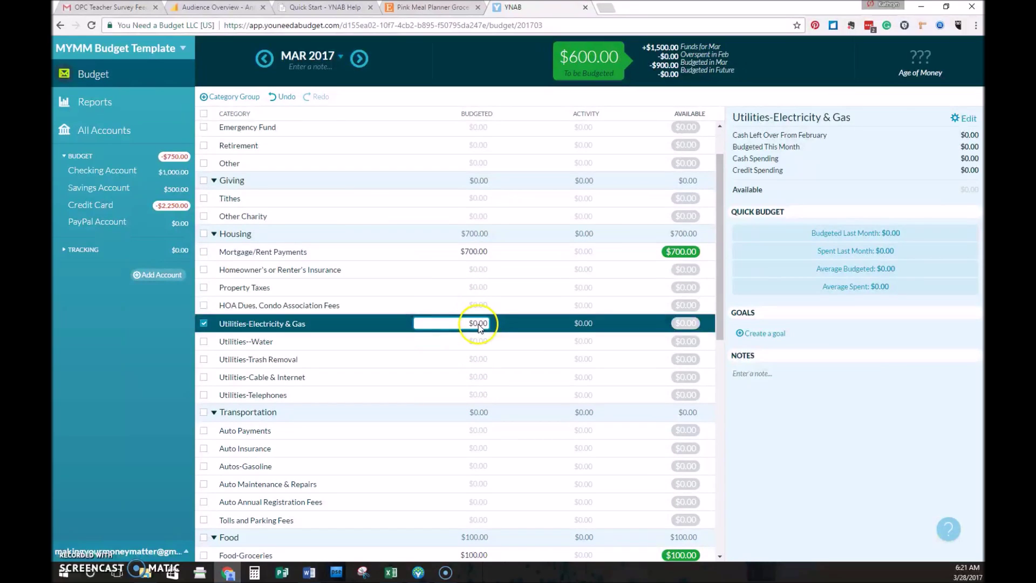
pyautogui.write('100')
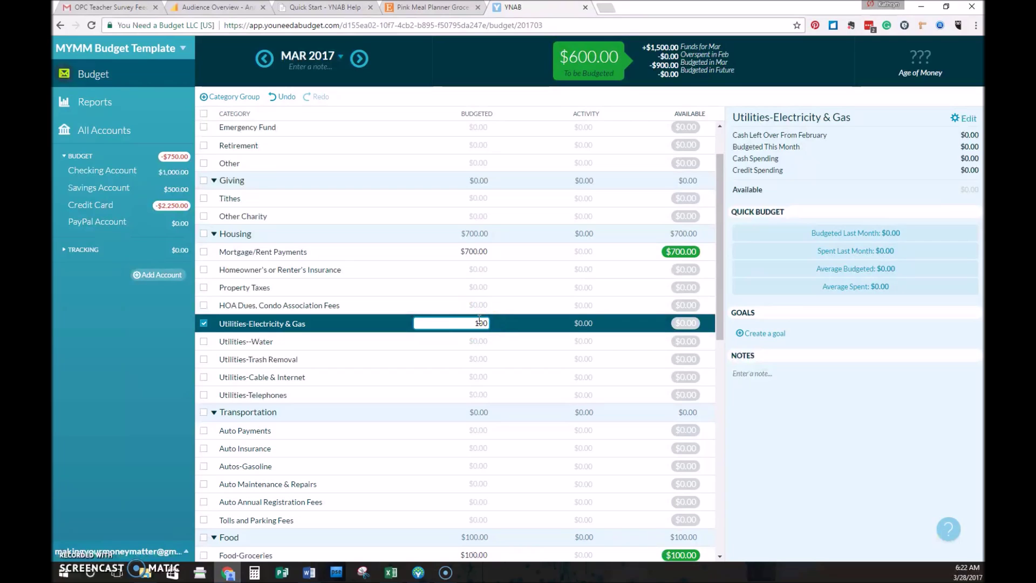
pyautogui.scroll(1, 467, 372)
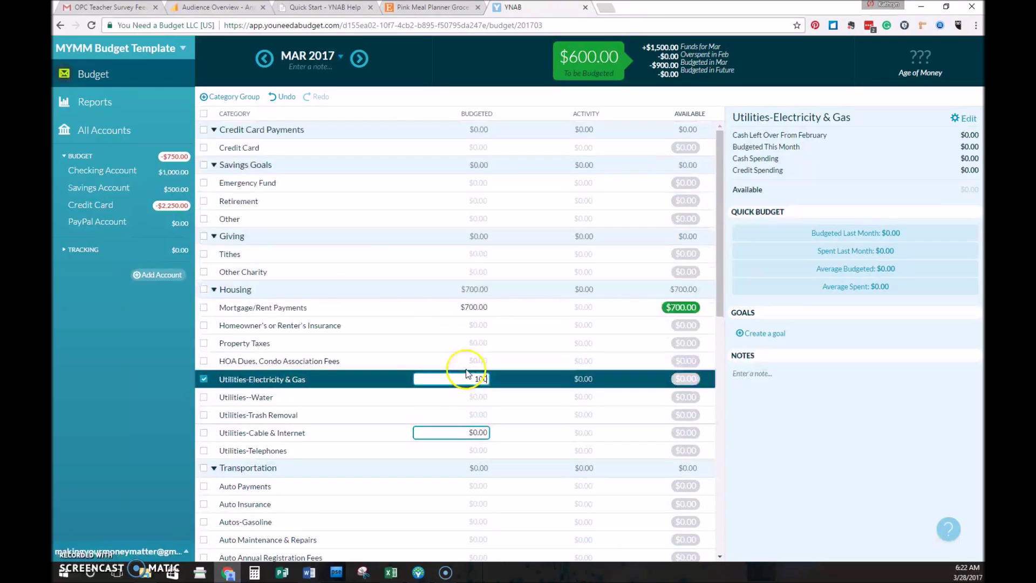
pyautogui.scroll(-8, 468, 373)
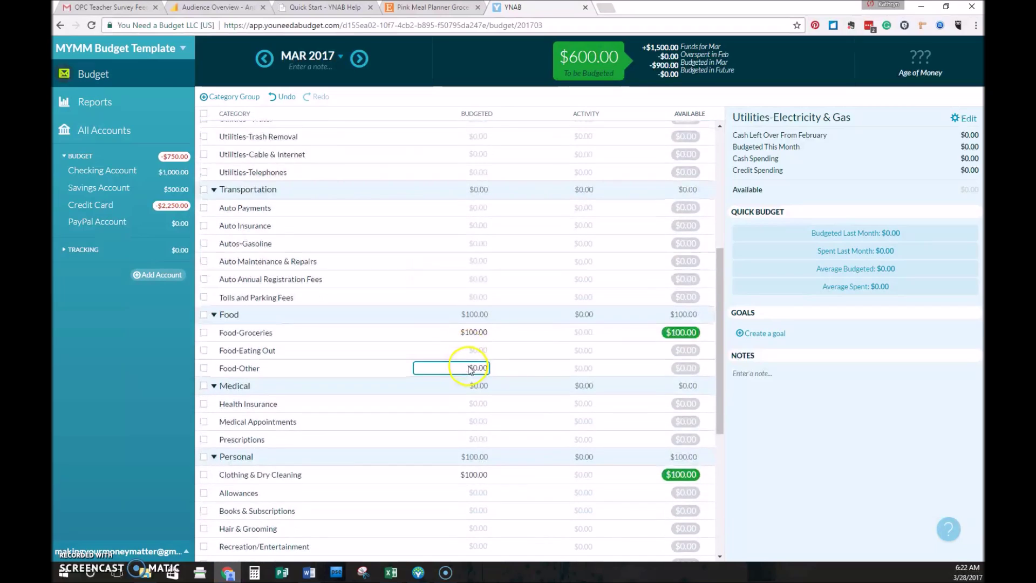
pyautogui.scroll(-1, 481, 345)
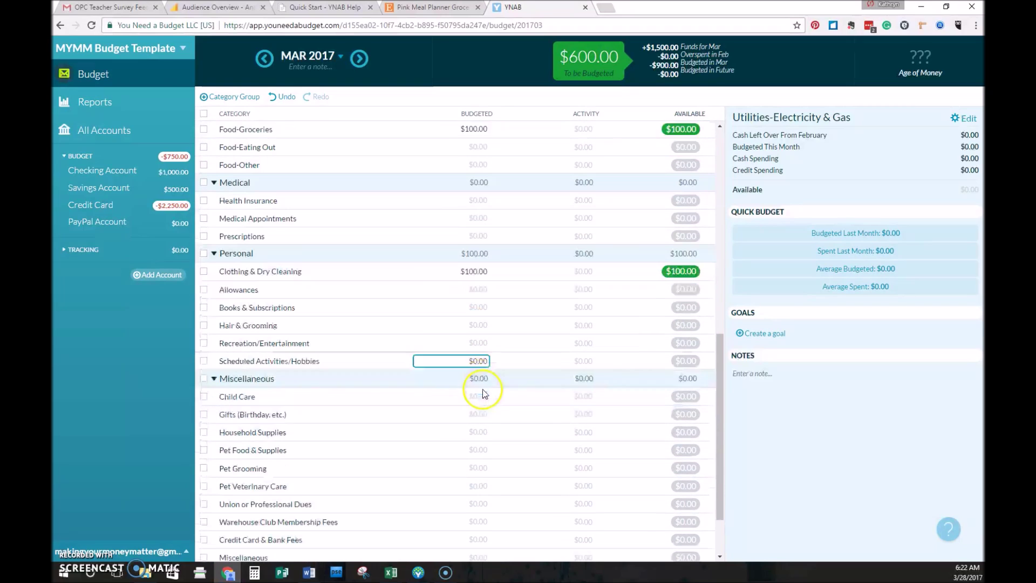
pyautogui.scroll(-1, 483, 343)
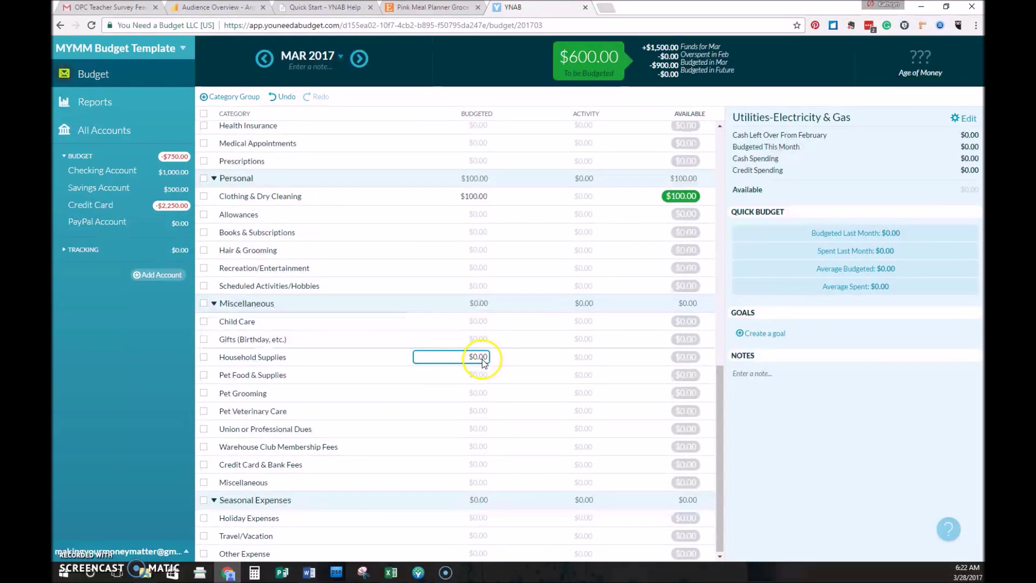
# Budget $50 for Pet Food & Supplies, leaving $450 To be Budgeted
pyautogui.click(479, 374)
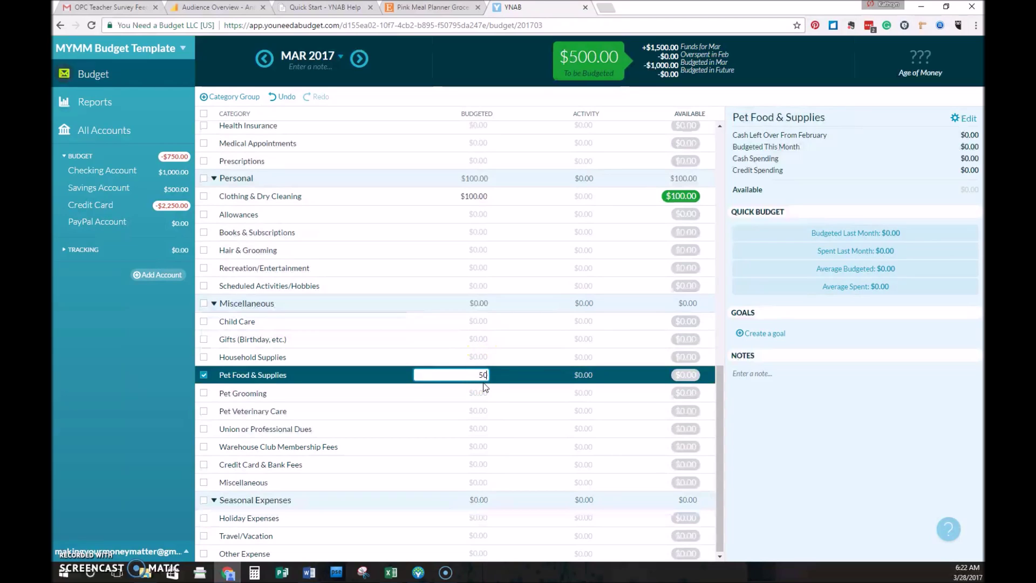
pyautogui.click(474, 392)
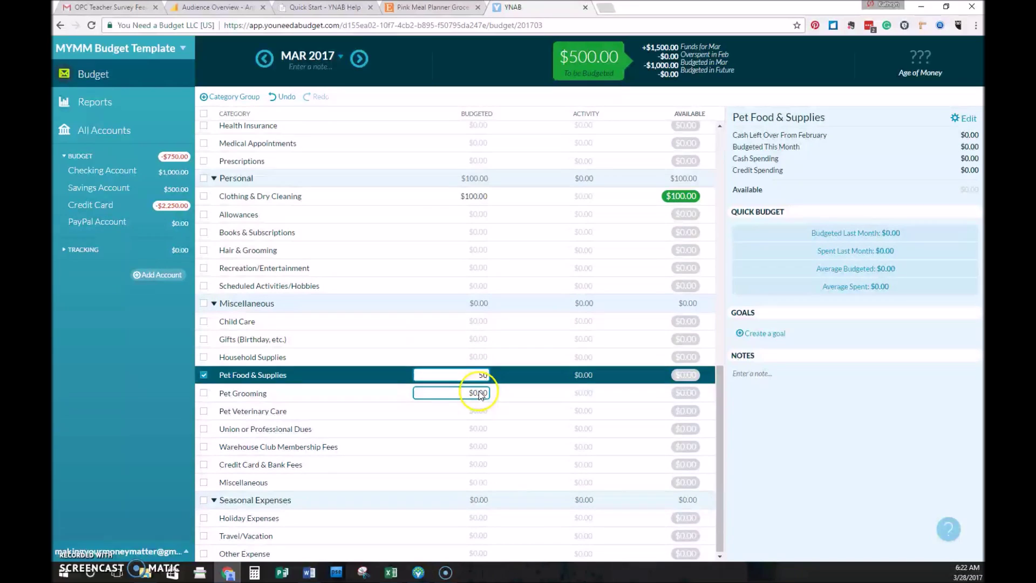
pyautogui.click(203, 394)
pyautogui.scroll(2, 388, 361)
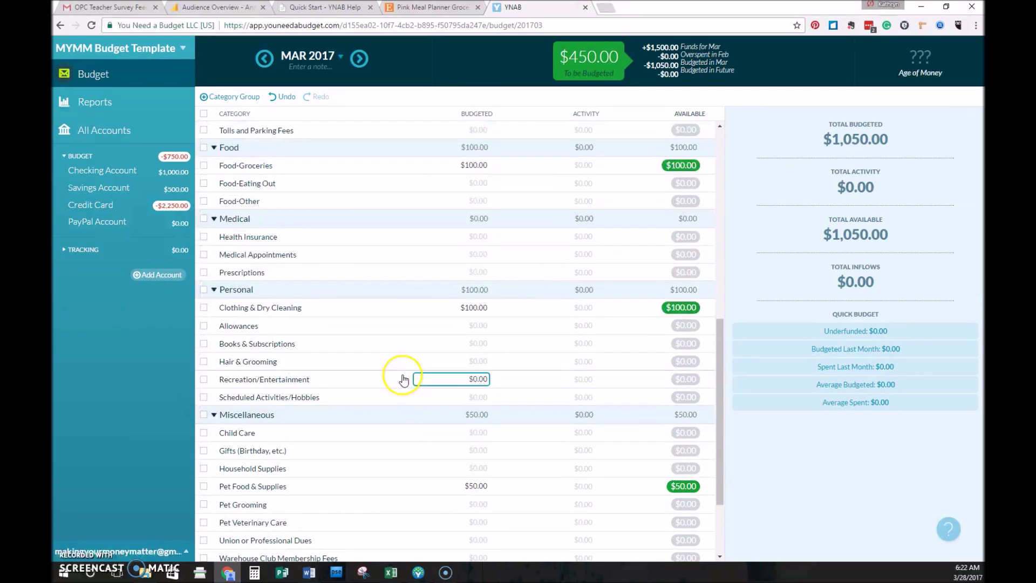
pyautogui.scroll(4, 404, 379)
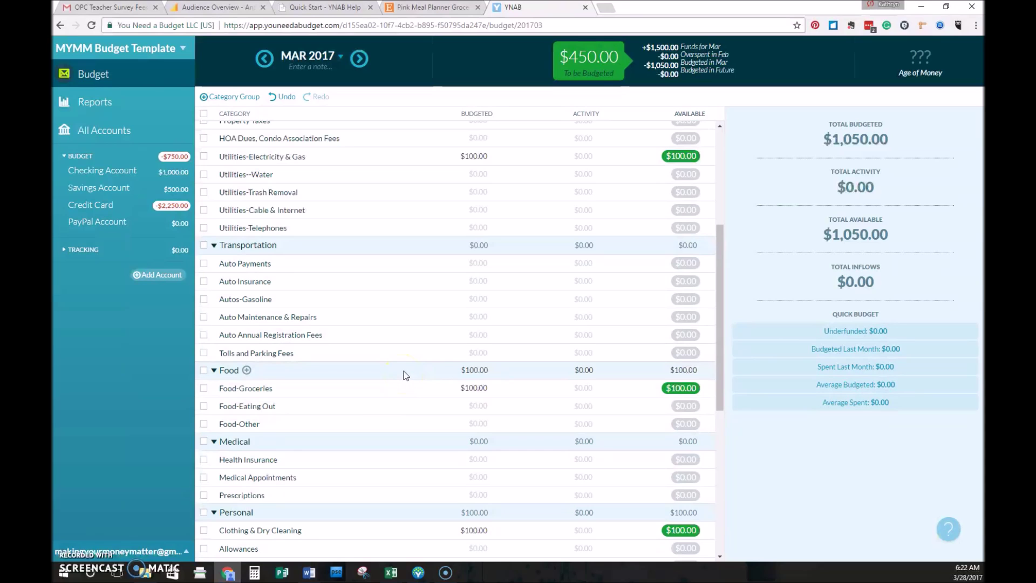
pyautogui.scroll(4, 405, 375)
pyautogui.click(447, 271)
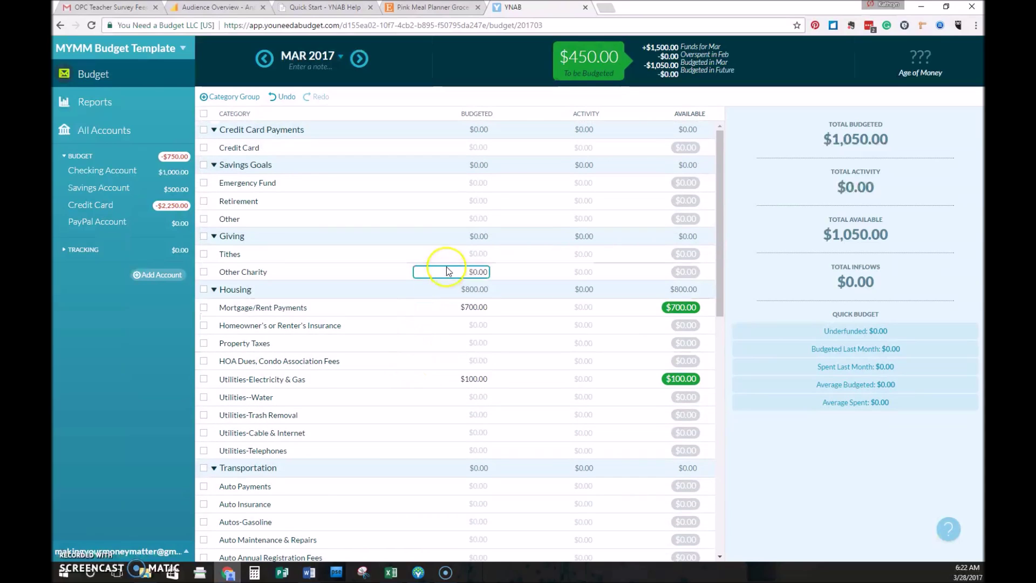
# Budget $500 to Emergency Fund and lower Electricity & Gas to $50, zeroing To be Budgeted
pyautogui.click(469, 183)
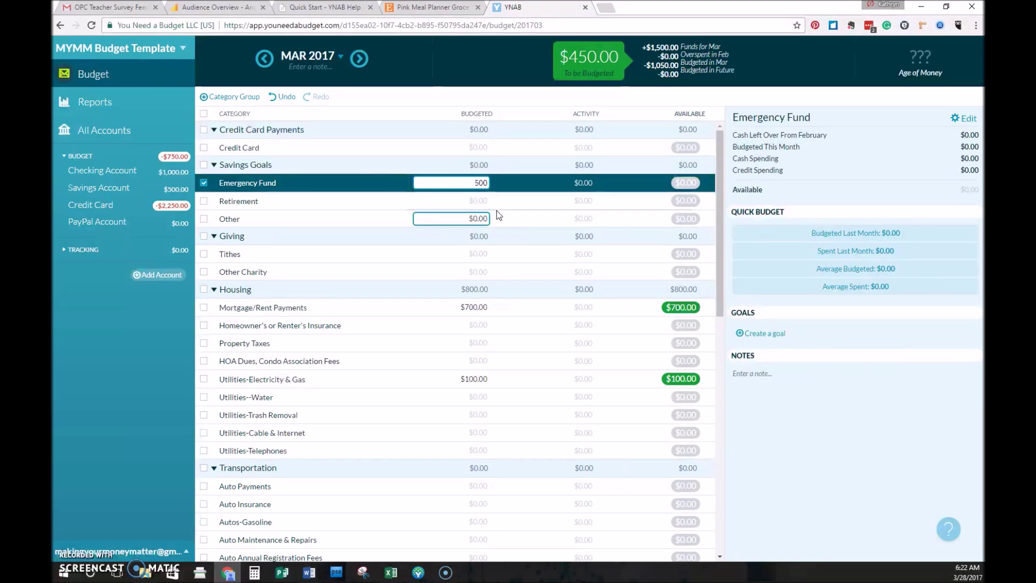
pyautogui.click(476, 378)
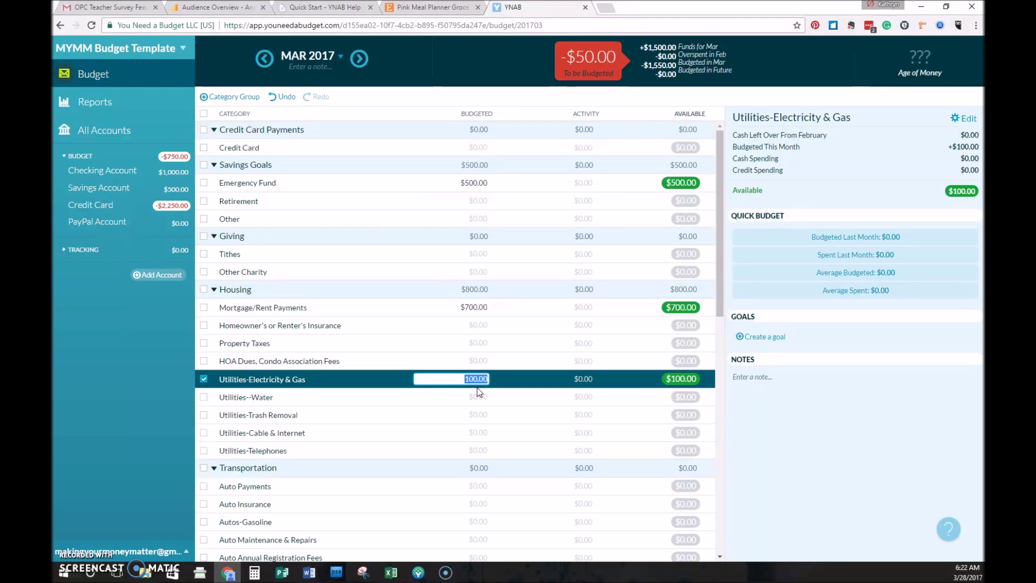
pyautogui.press('Return')
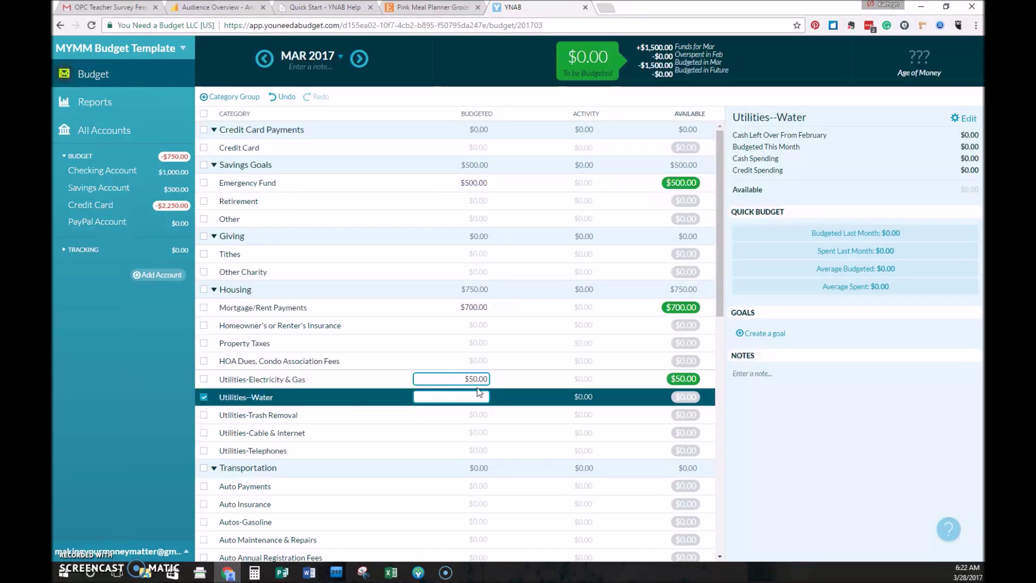
pyautogui.click(204, 397)
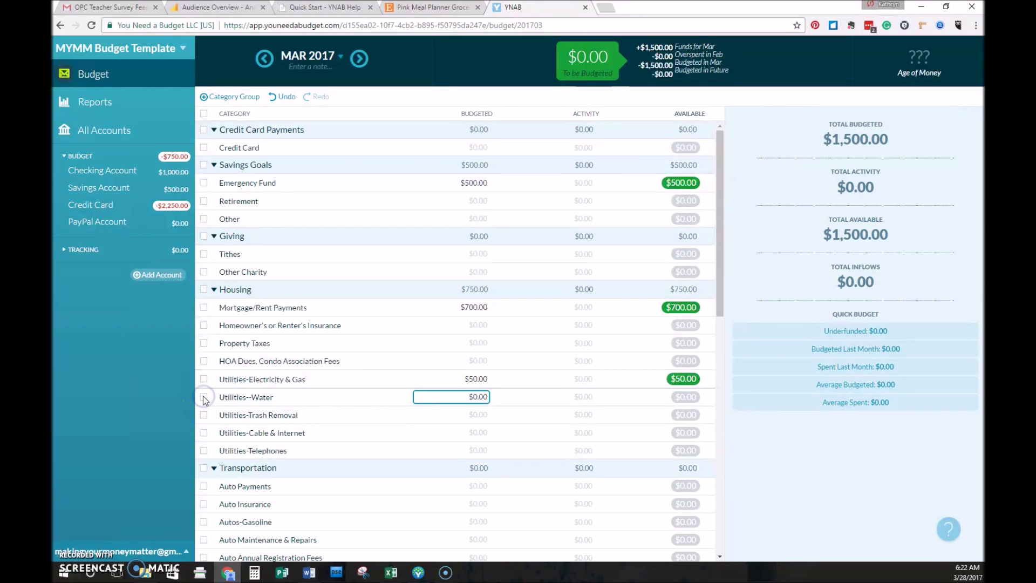
pyautogui.click(385, 433)
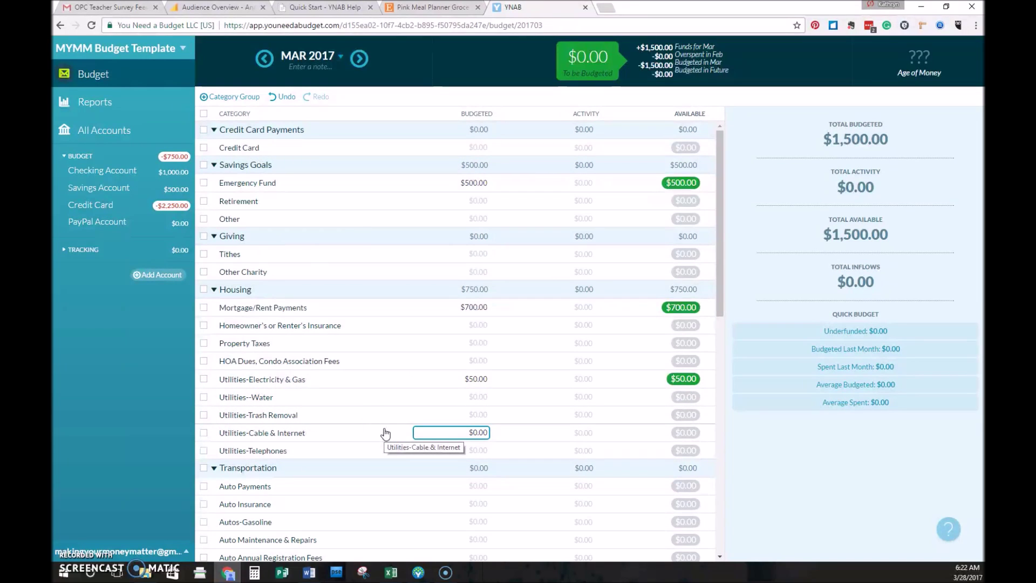
pyautogui.press('Escape')
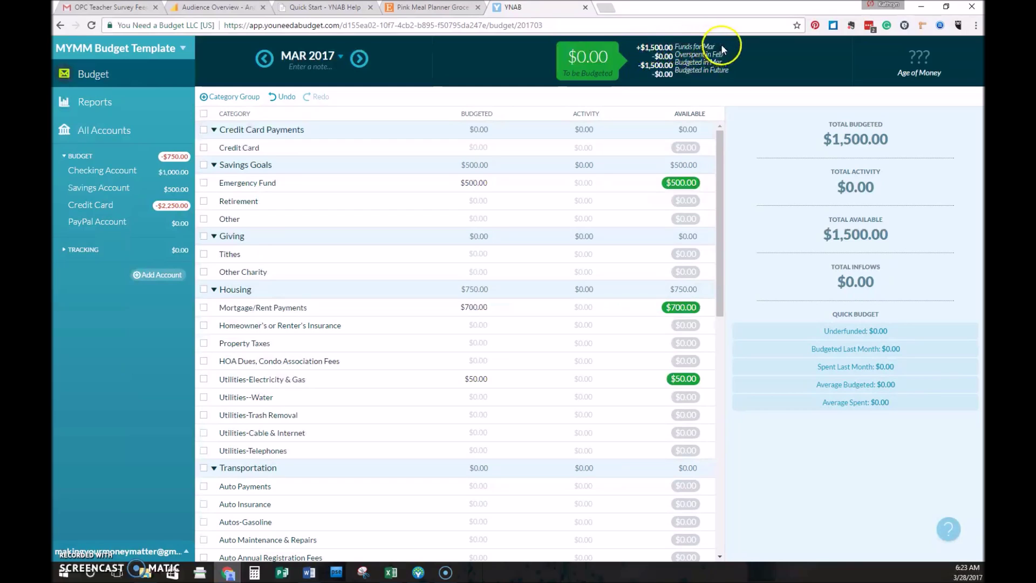
pyautogui.moveTo(721, 48)
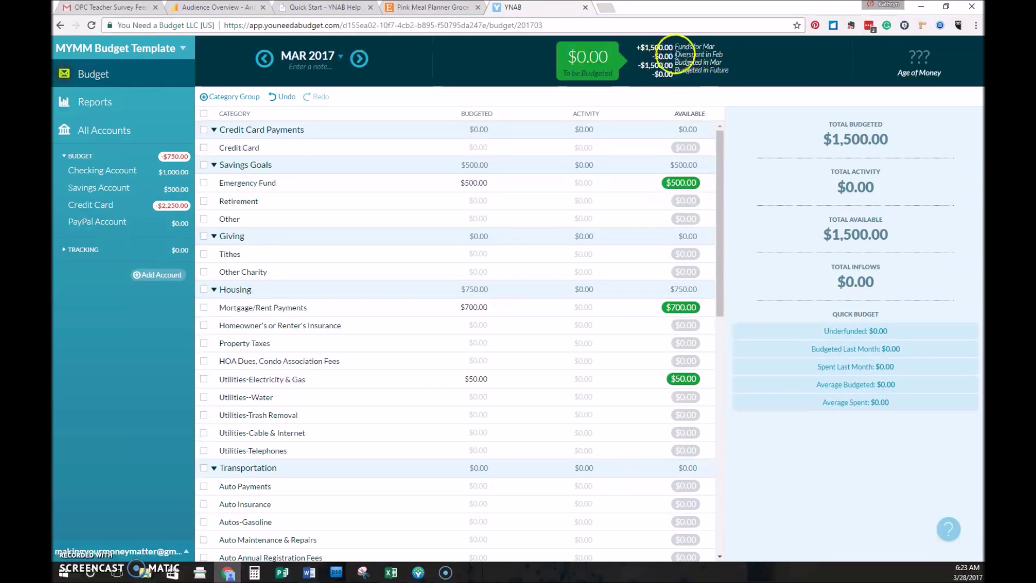
pyautogui.moveTo(699, 72)
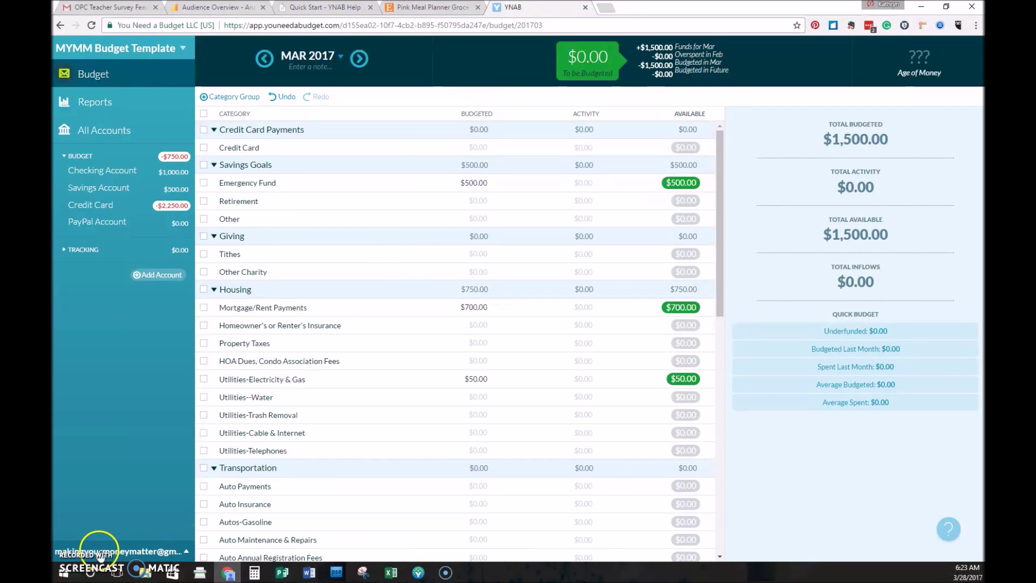
pyautogui.click(78, 545)
pyautogui.click(298, 503)
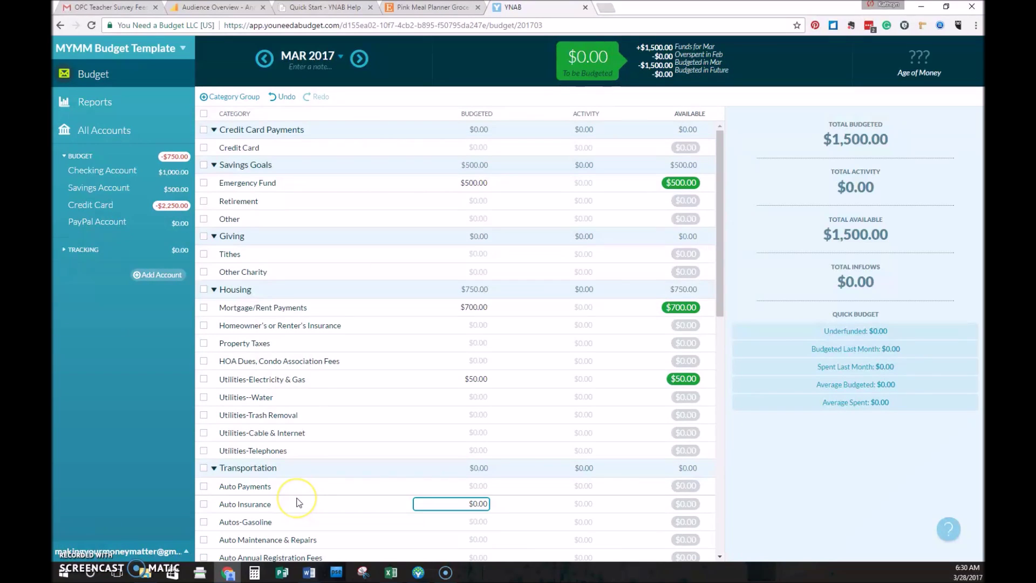